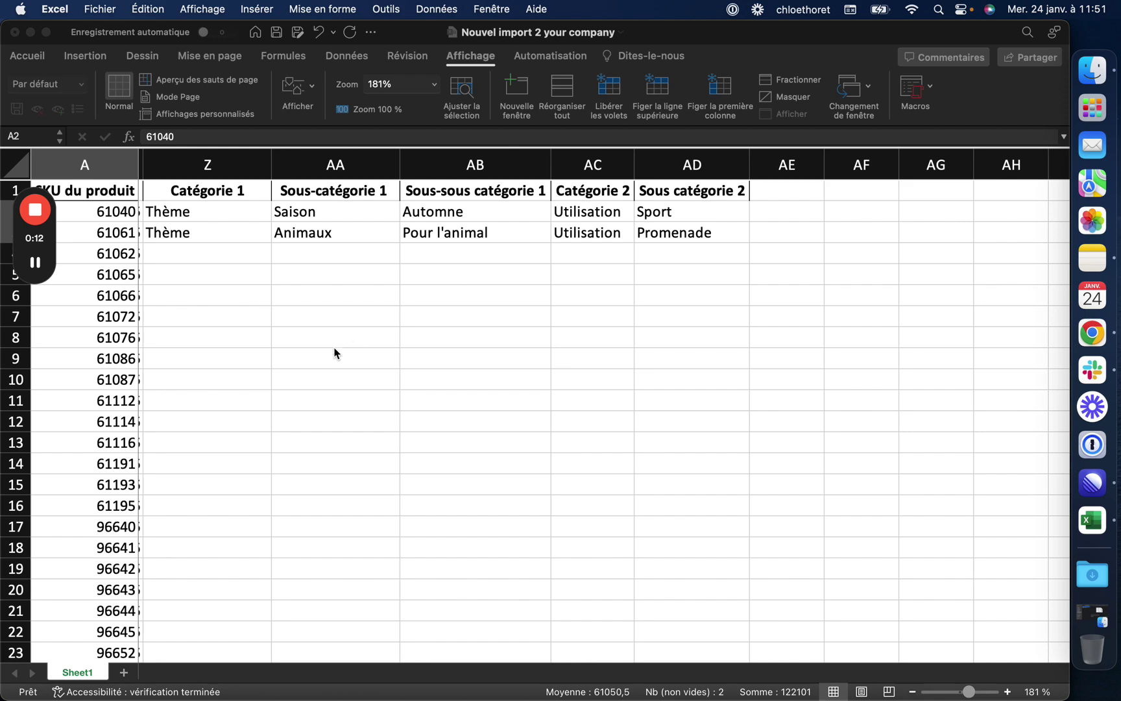
- Review the category and sub-category columns Z to AD in the product spreadsheet
{"action": "scroll", "coordinate": [334, 353], "scroll_direction": "left", "scroll_amount": 1}
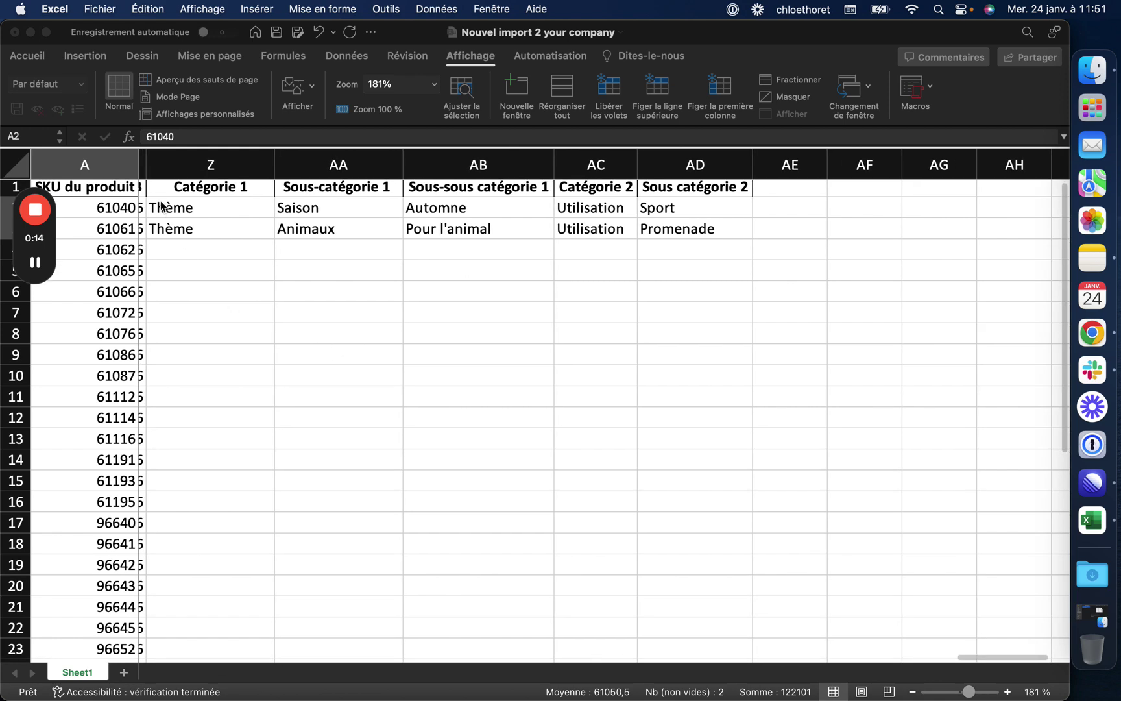
{"action": "scroll", "coordinate": [283, 272], "scroll_direction": "left", "scroll_amount": 2}
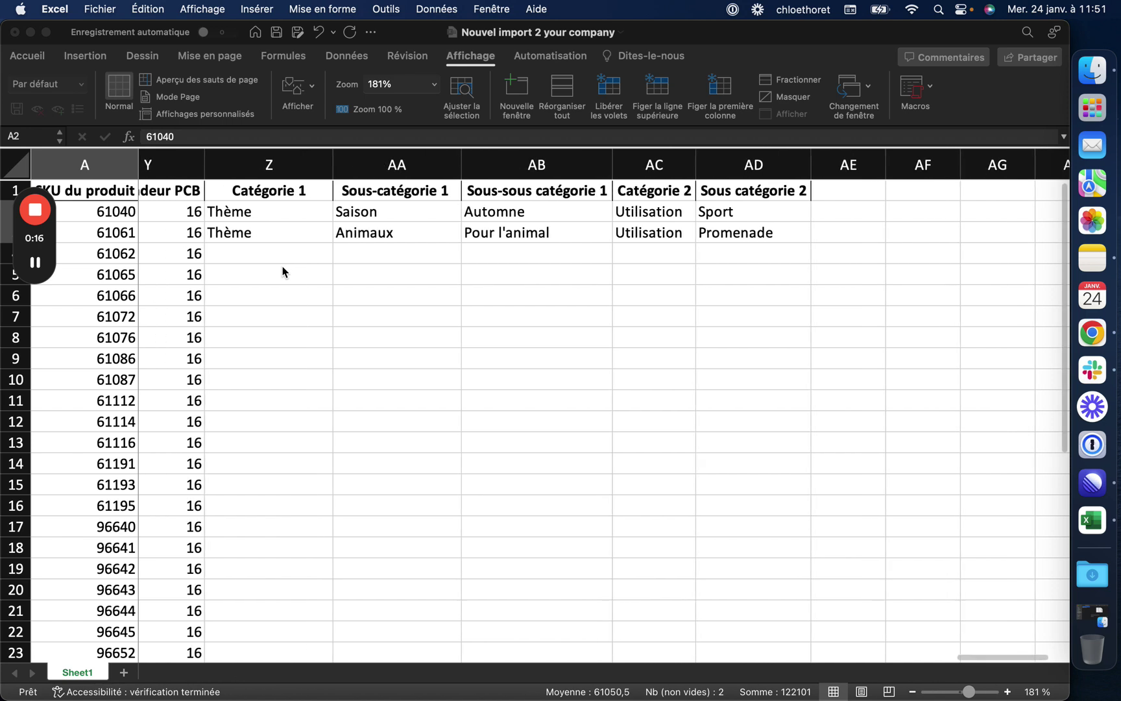
{"action": "scroll", "coordinate": [283, 273], "scroll_direction": "right", "scroll_amount": 3}
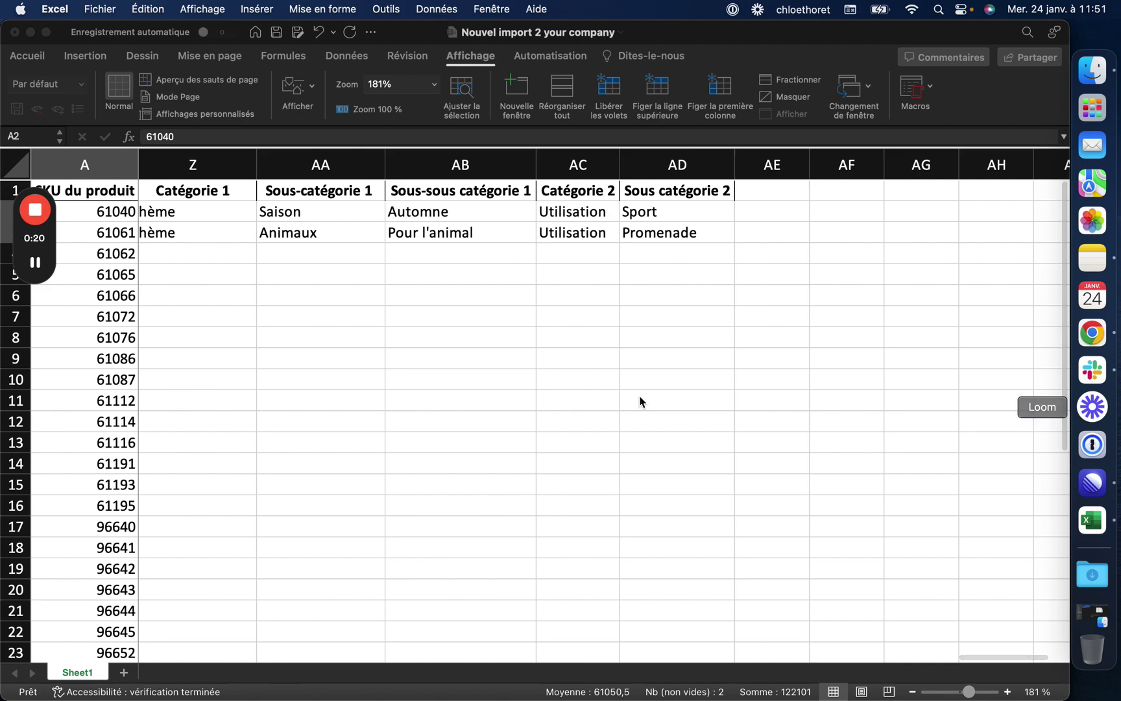
{"action": "scroll", "coordinate": [610, 396], "scroll_direction": "left", "scroll_amount": 8}
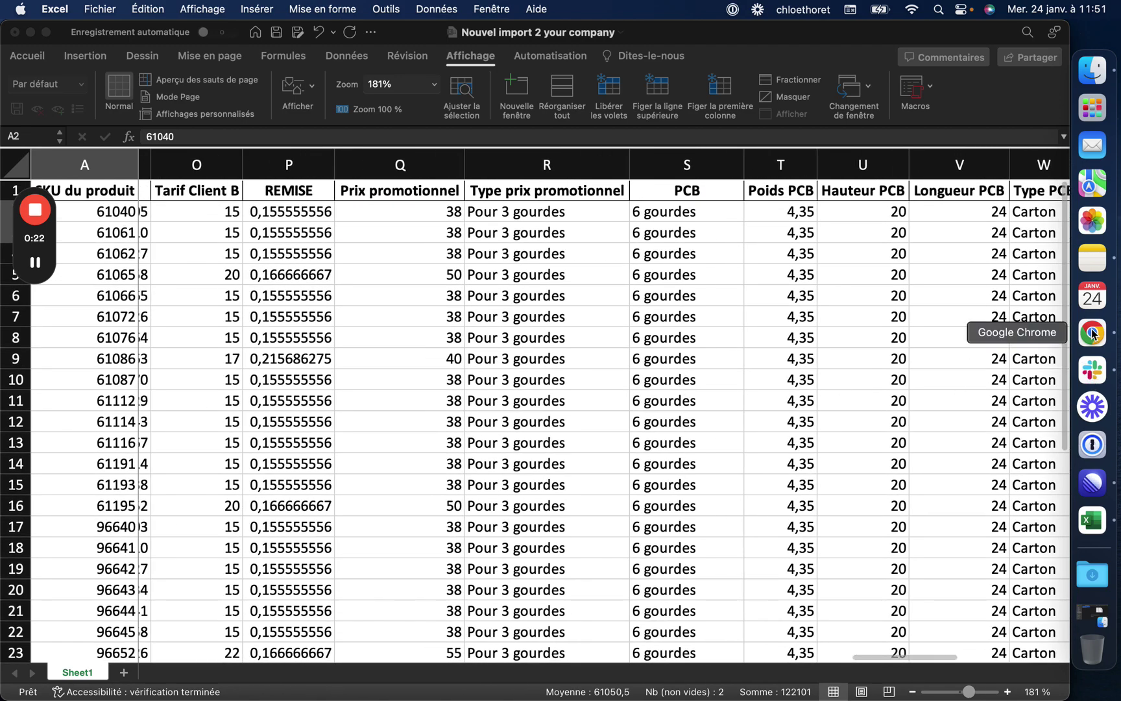
- Switch to Daiteo in Chrome, reload the page and go to the imports list
{"action": "left_click", "coordinate": [1092, 333]}
{"action": "key", "text": "super+r"}
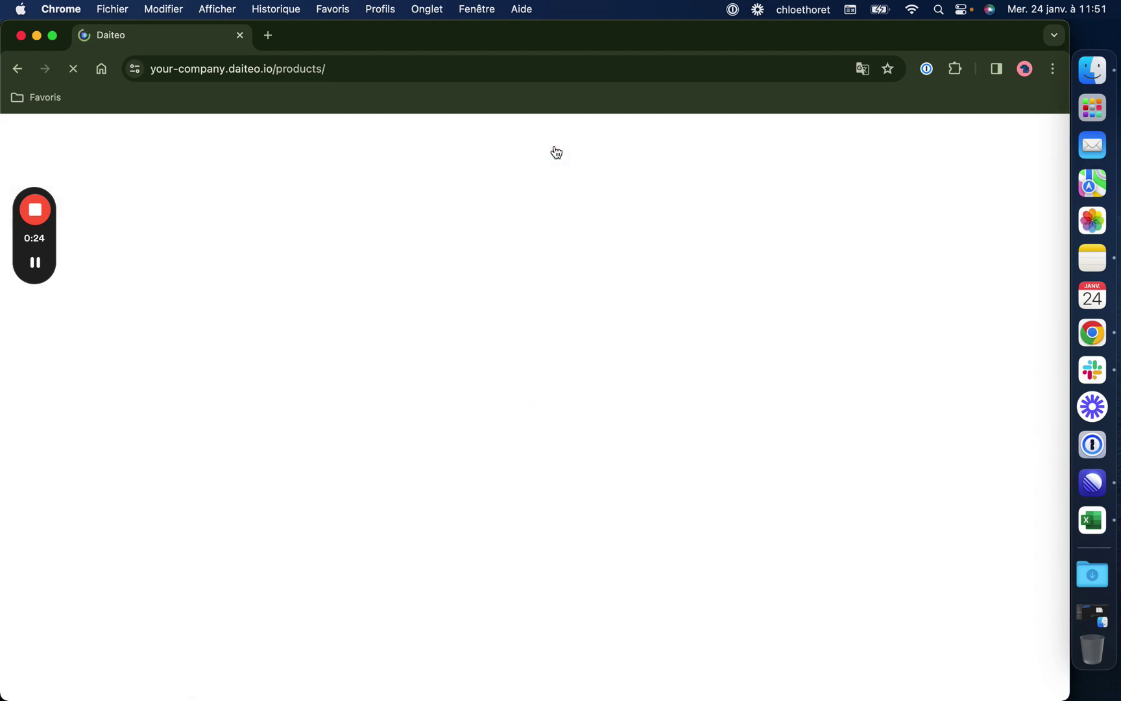
{"action": "left_click", "coordinate": [999, 206]}
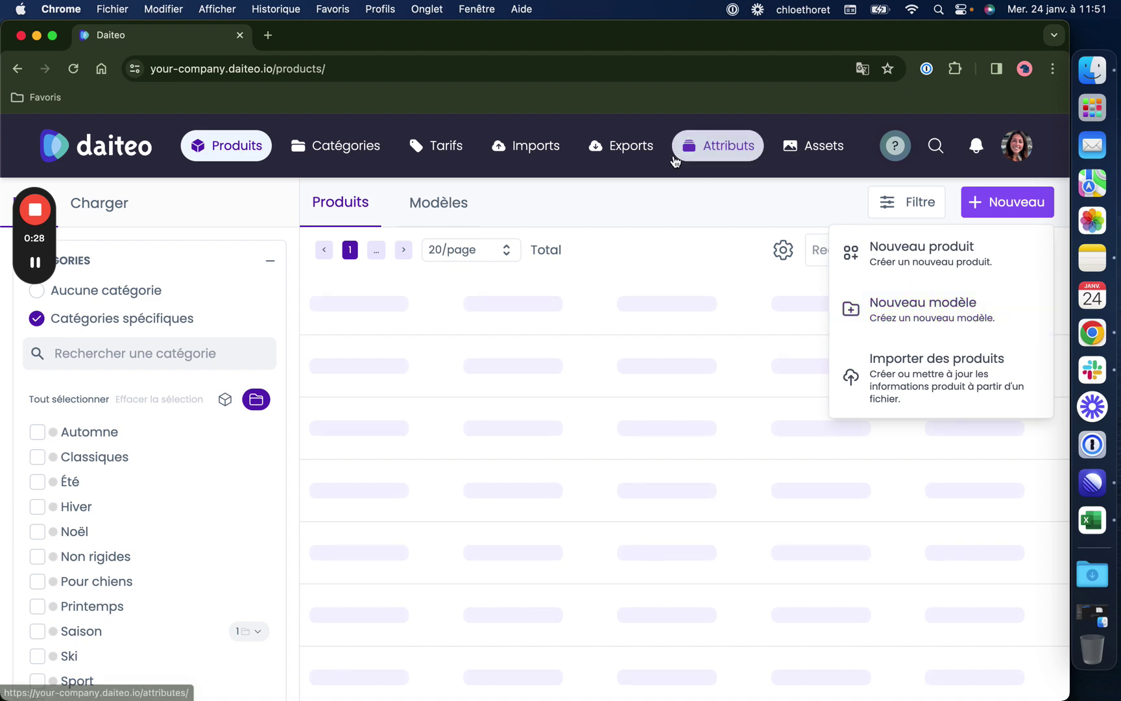
{"action": "left_click", "coordinate": [536, 149]}
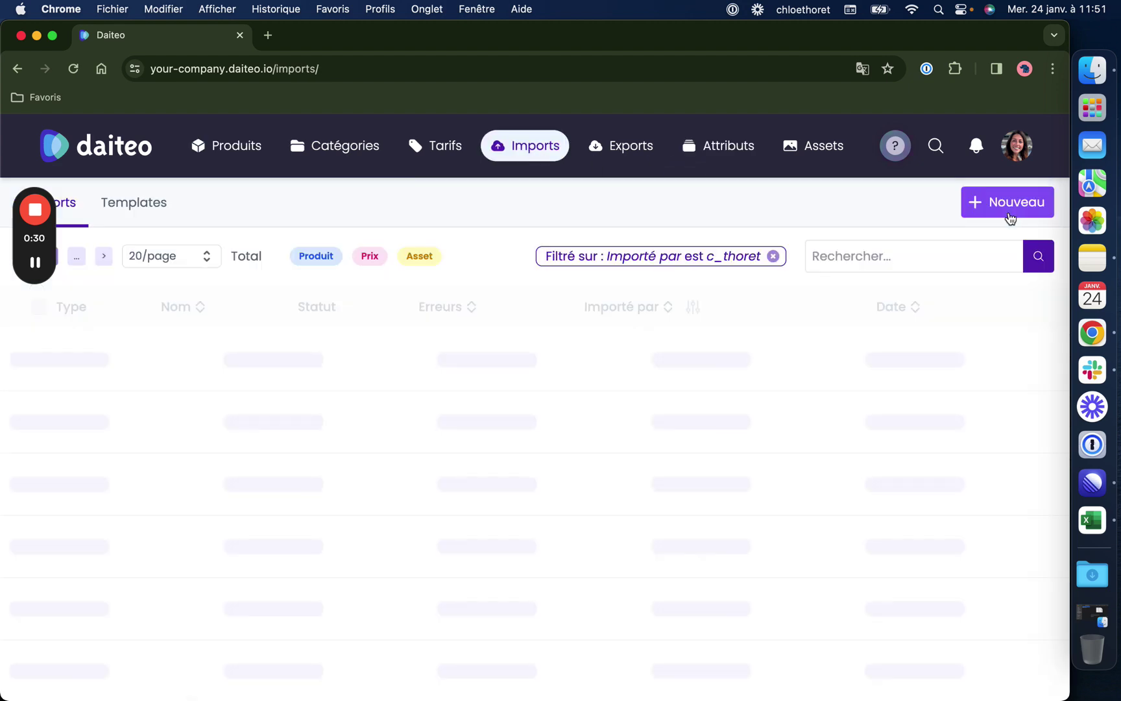
- Start a new import and upload the file "Nouvel import 2 your company.xlsx"
{"action": "left_click", "coordinate": [1008, 205]}
{"action": "left_click", "coordinate": [935, 273]}
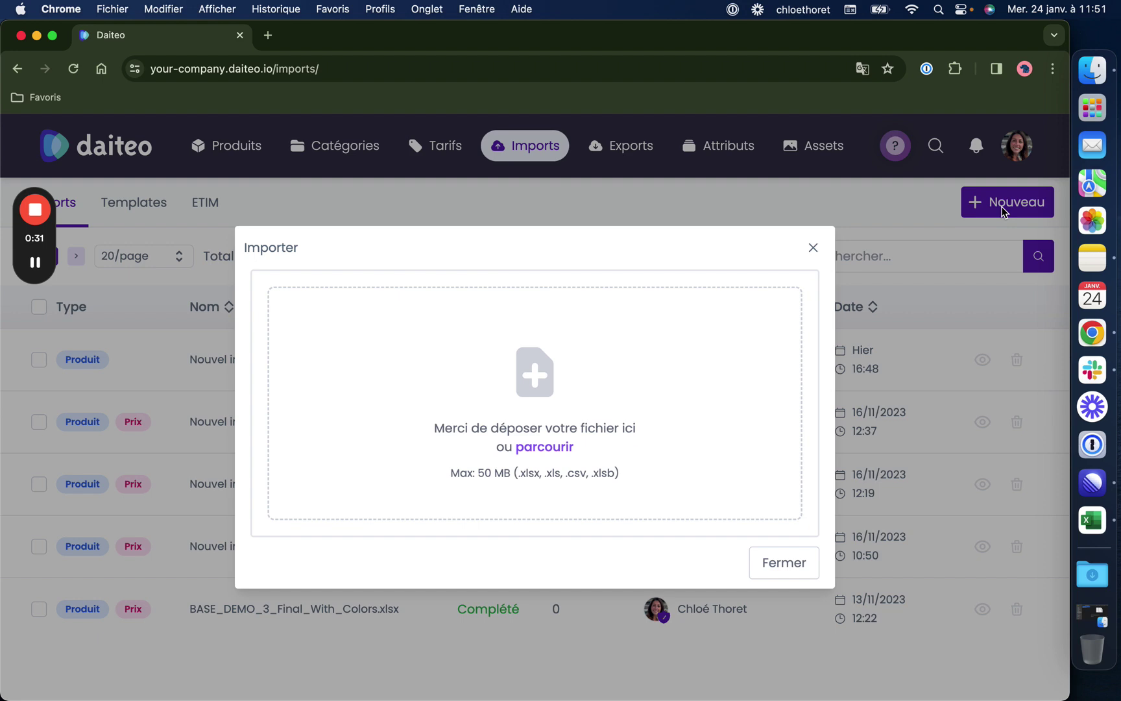
{"action": "left_click", "coordinate": [1093, 70]}
{"action": "left_click_drag", "start_coordinate": [363, 159], "coordinate": [435, 486]}
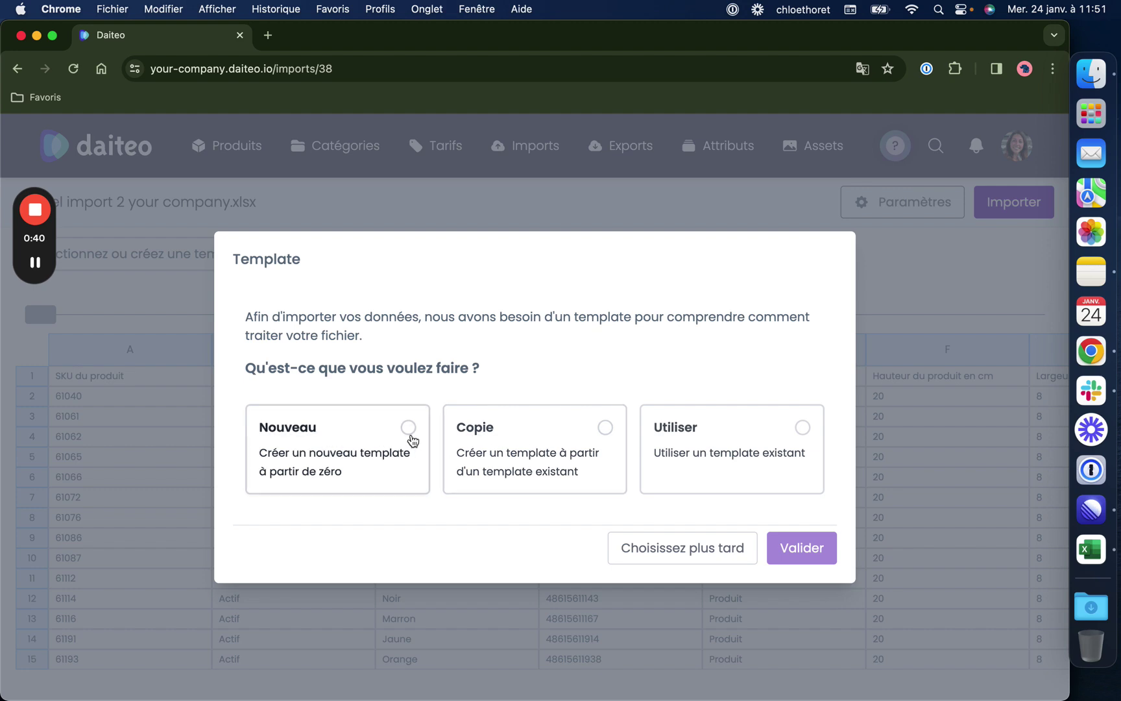
- Create a new template named "test import catégories", with headers in row 1 and data starting in row 2
{"action": "left_click", "coordinate": [409, 428]}
{"action": "left_click", "coordinate": [392, 465]}
{"action": "type", "text": "test import catégories"}
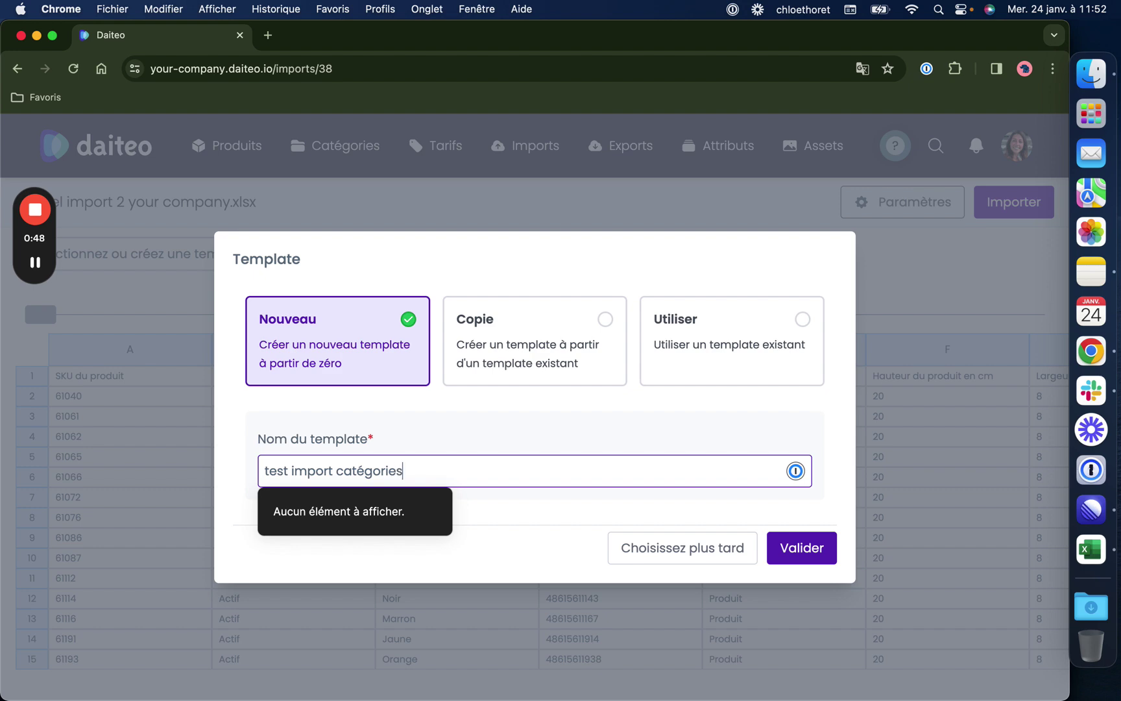
{"action": "left_click", "coordinate": [787, 555]}
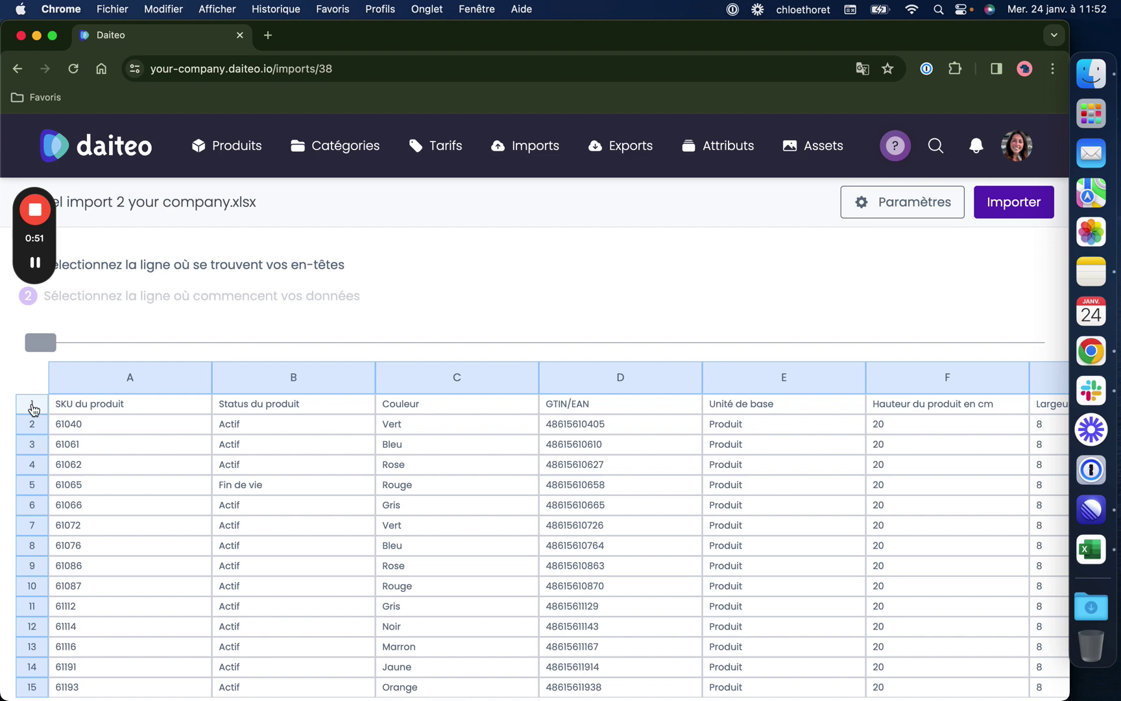
{"action": "left_click", "coordinate": [32, 422]}
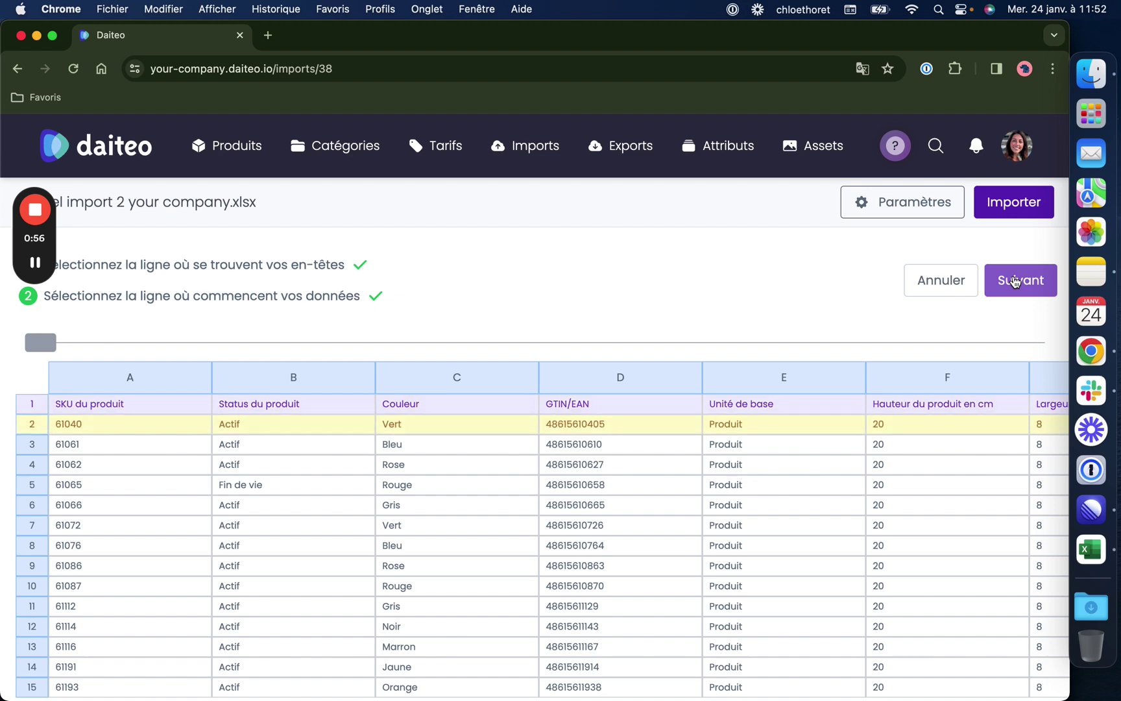
{"action": "left_click", "coordinate": [1016, 280]}
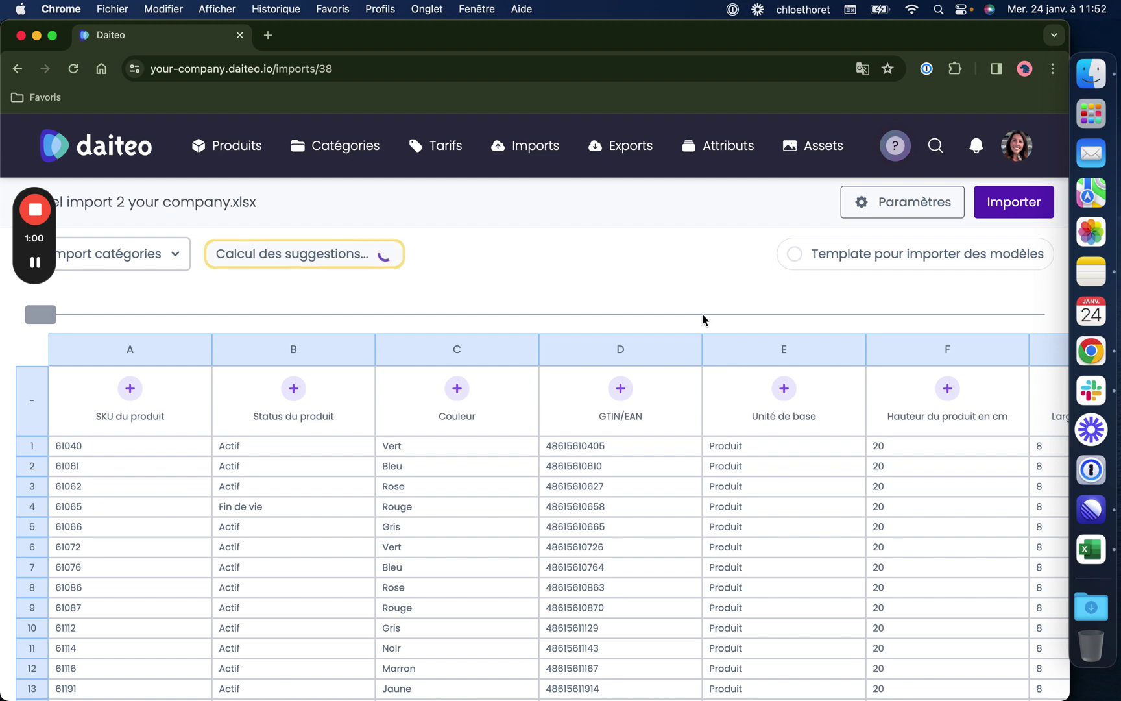
- Map column A to the "SKU du produit" attribute
{"action": "left_click", "coordinate": [130, 388]}
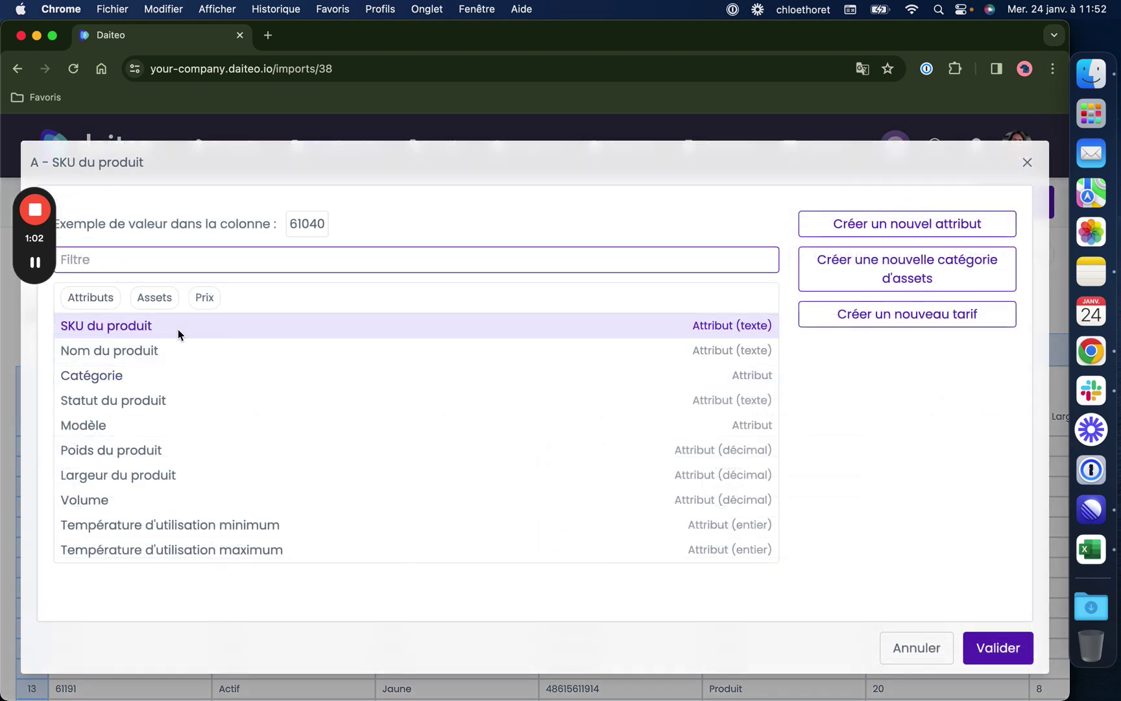
{"action": "left_click", "coordinate": [180, 330]}
{"action": "left_click", "coordinate": [989, 646]}
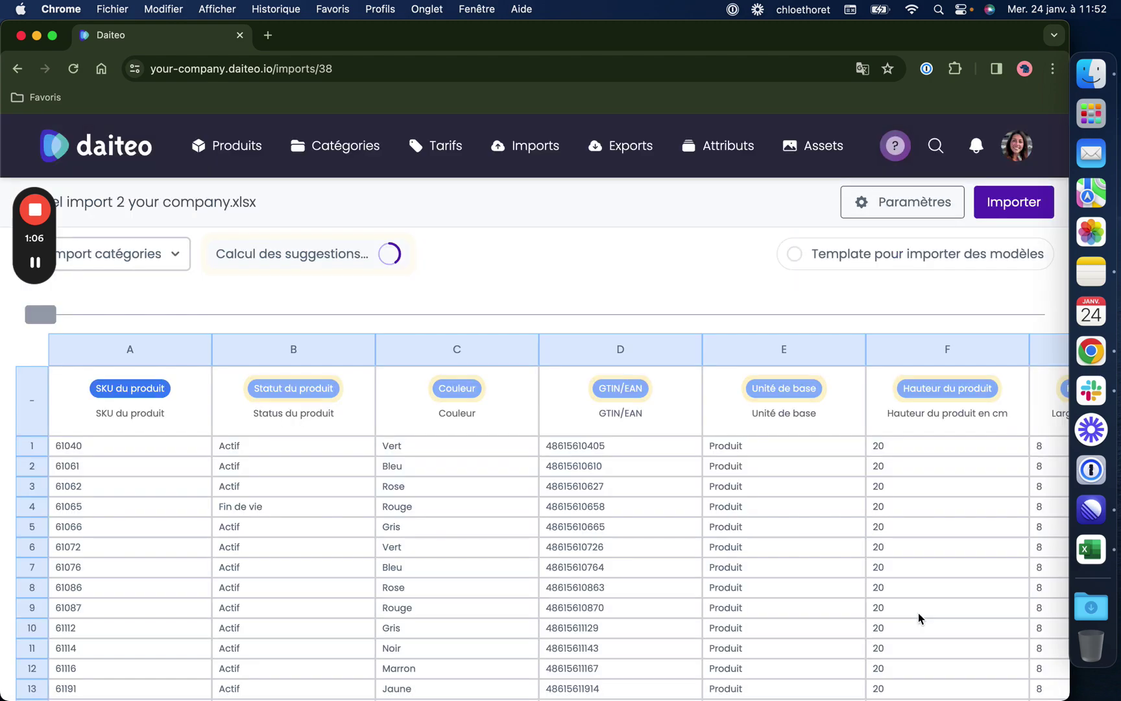
- Compare the suggested mappings of the category columns with the two category groups, Z to AB and AC to AD, in the Excel file
{"action": "scroll", "coordinate": [841, 520], "scroll_direction": "right", "scroll_amount": 15}
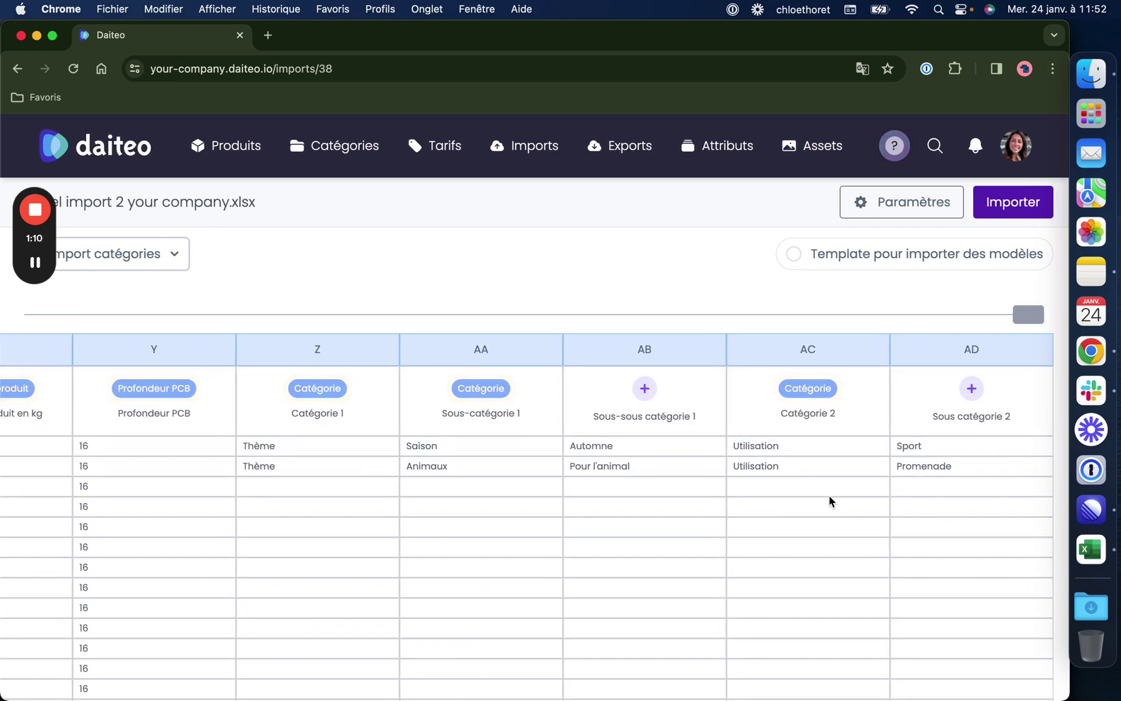
{"action": "scroll", "coordinate": [830, 502], "scroll_direction": "left", "scroll_amount": 2}
{"action": "scroll", "coordinate": [830, 502], "scroll_direction": "right", "scroll_amount": 1}
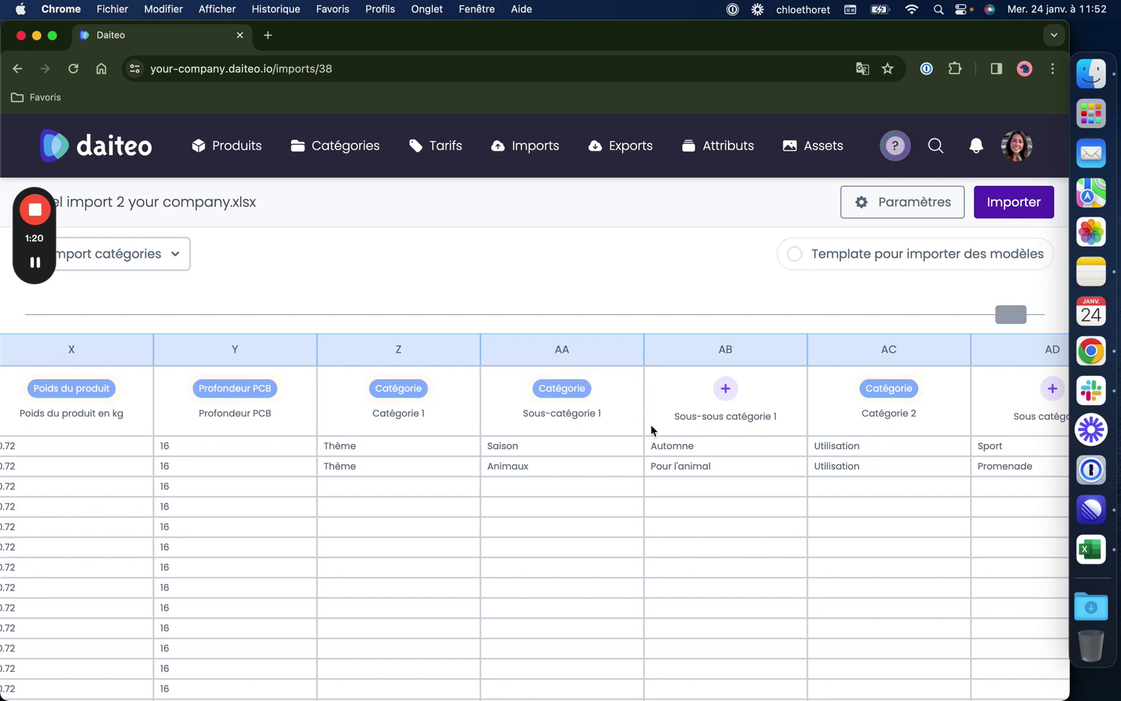
{"action": "left_click", "coordinate": [1091, 549]}
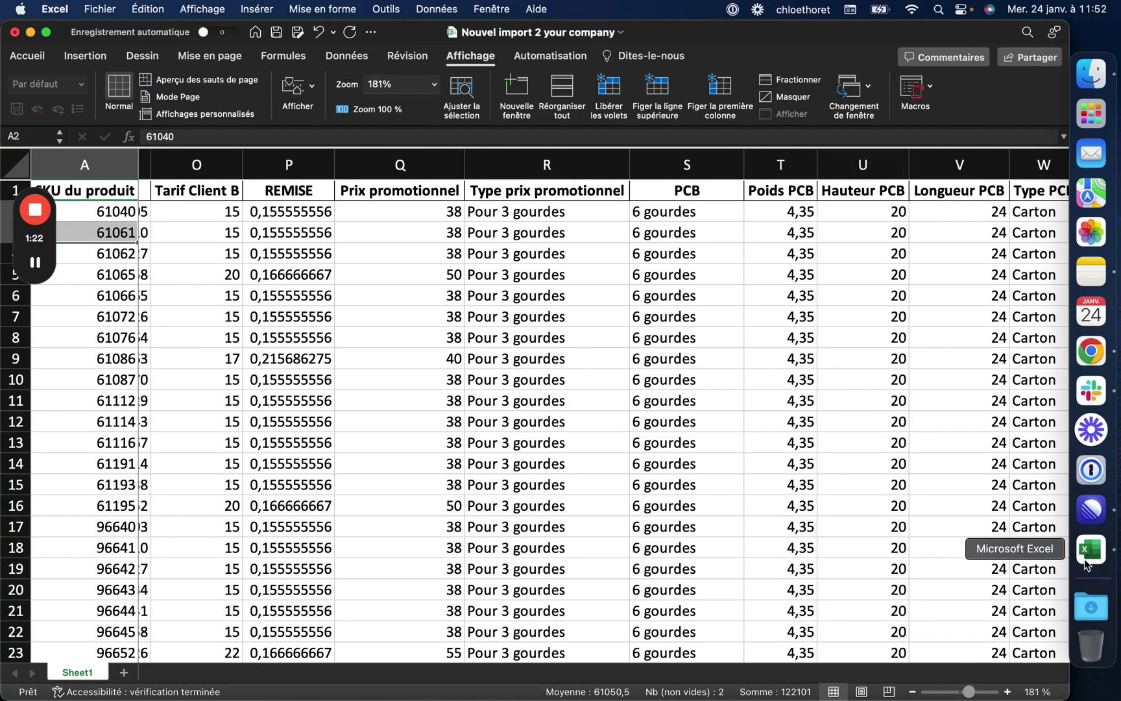
{"action": "scroll", "coordinate": [879, 342], "scroll_direction": "right", "scroll_amount": 15}
{"action": "scroll", "coordinate": [879, 341], "scroll_direction": "left", "scroll_amount": 8}
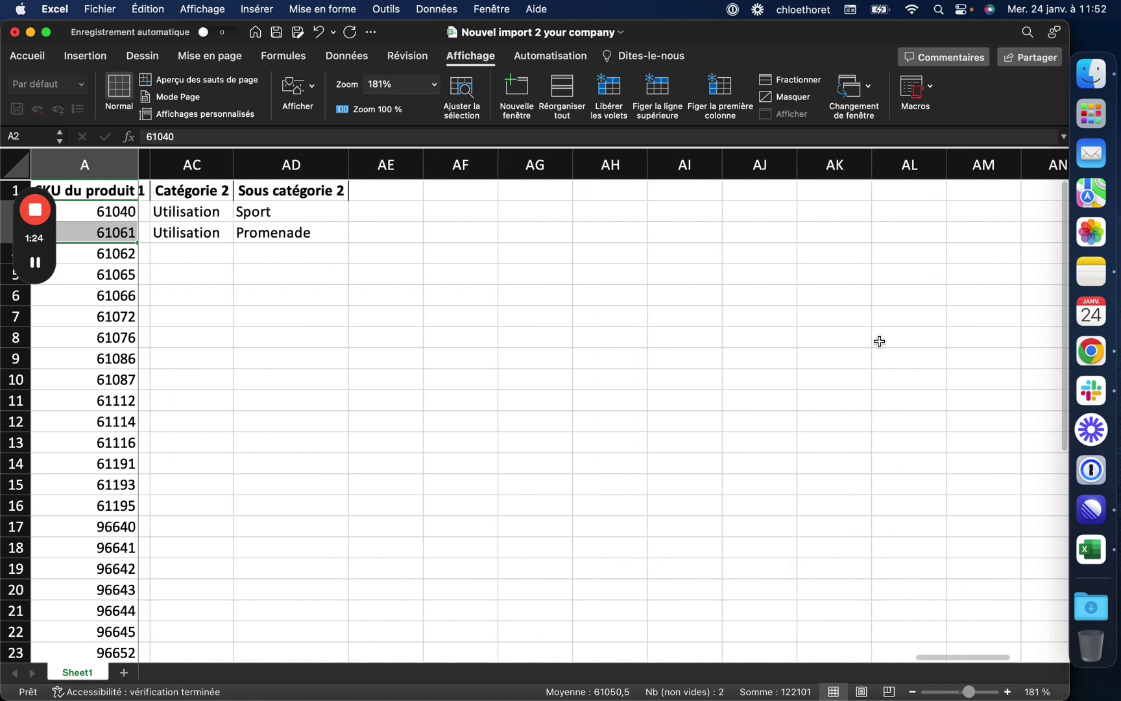
{"action": "scroll", "coordinate": [879, 341], "scroll_direction": "left", "scroll_amount": 3}
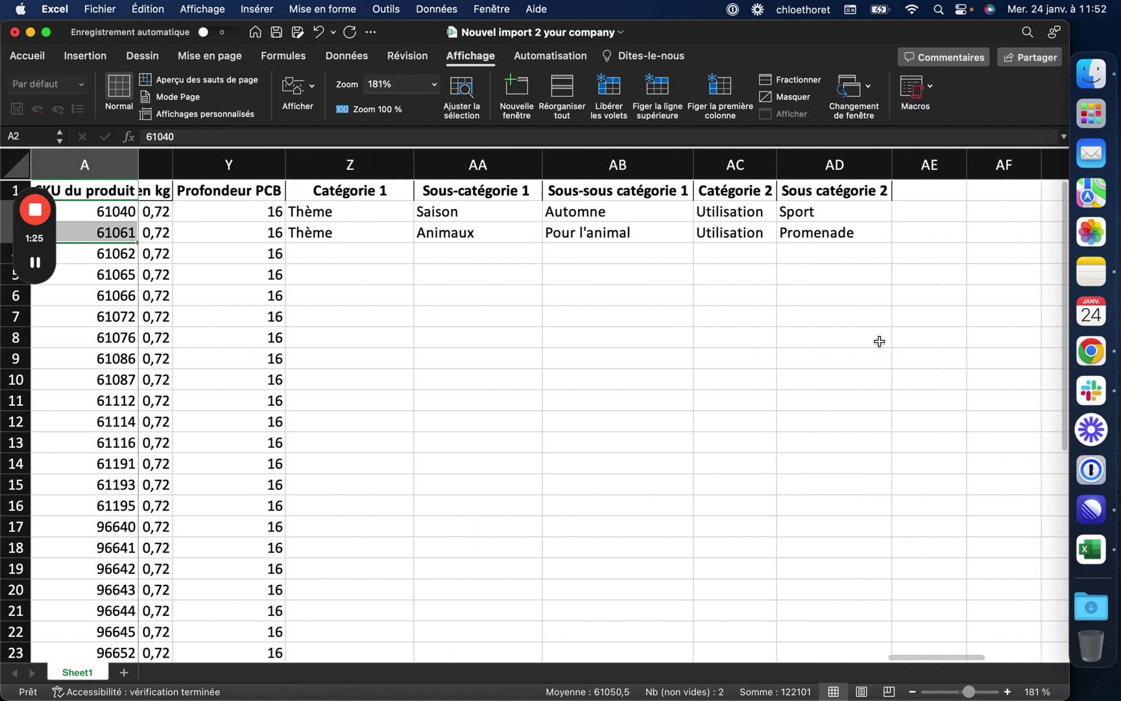
{"action": "left_click", "coordinate": [339, 192]}
{"action": "left_click_drag", "start_coordinate": [339, 193], "coordinate": [596, 192]}
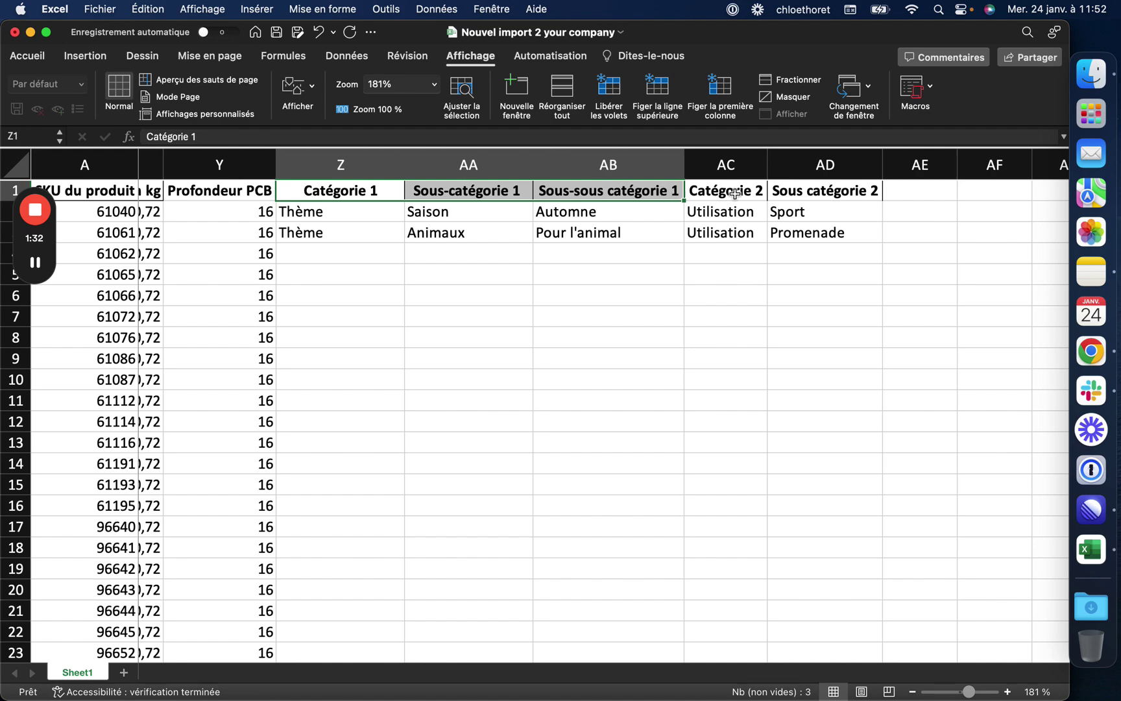
{"action": "left_click_drag", "start_coordinate": [734, 193], "coordinate": [810, 192]}
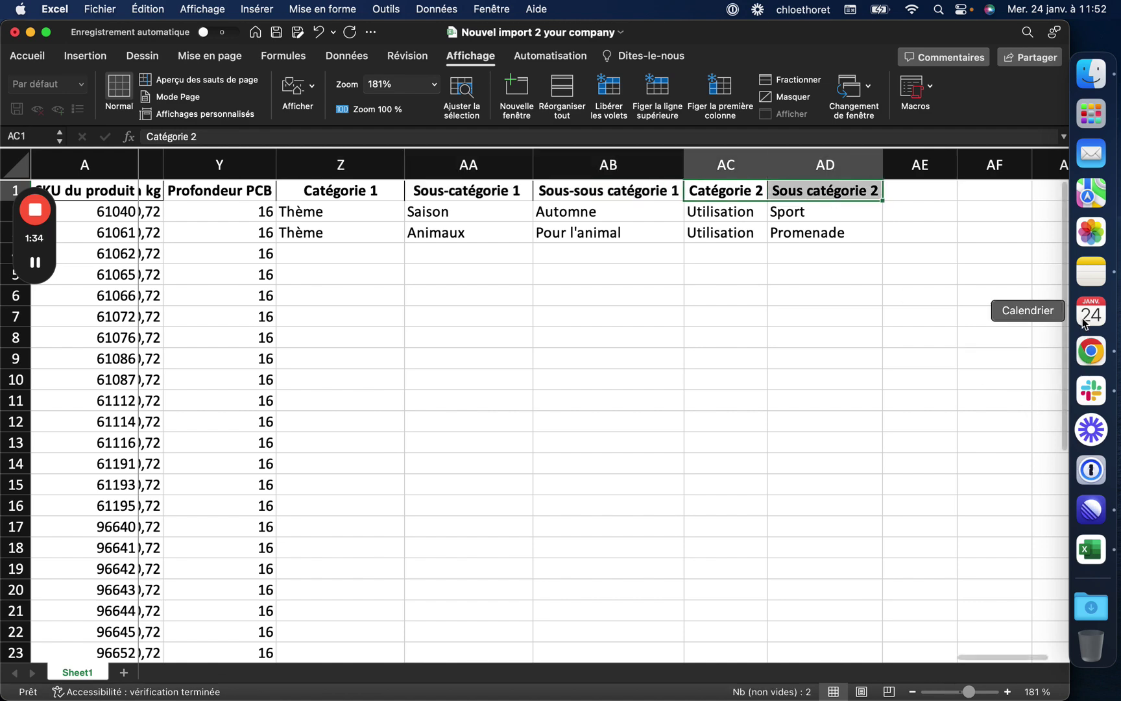
- Return to the import in Chrome and map column Z, "Catégorie 1", to the Catégorie attribute in tree "Arbre 1"
{"action": "left_click", "coordinate": [1097, 356]}
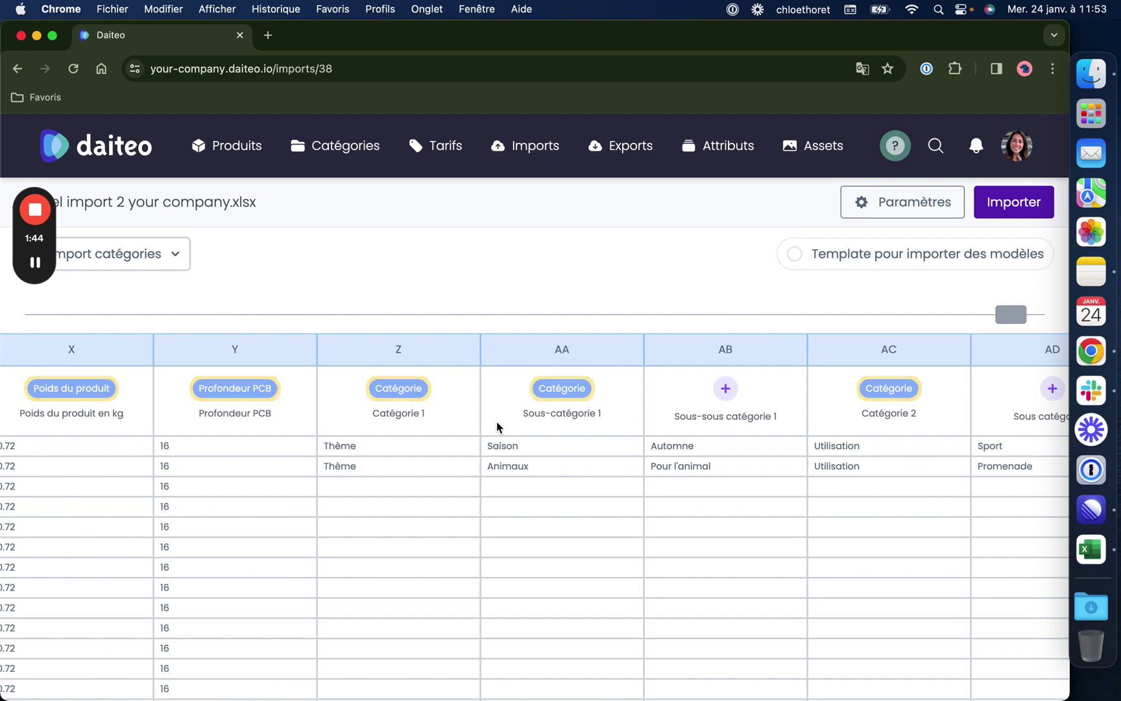
{"action": "scroll", "coordinate": [899, 414], "scroll_direction": "right", "scroll_amount": 3}
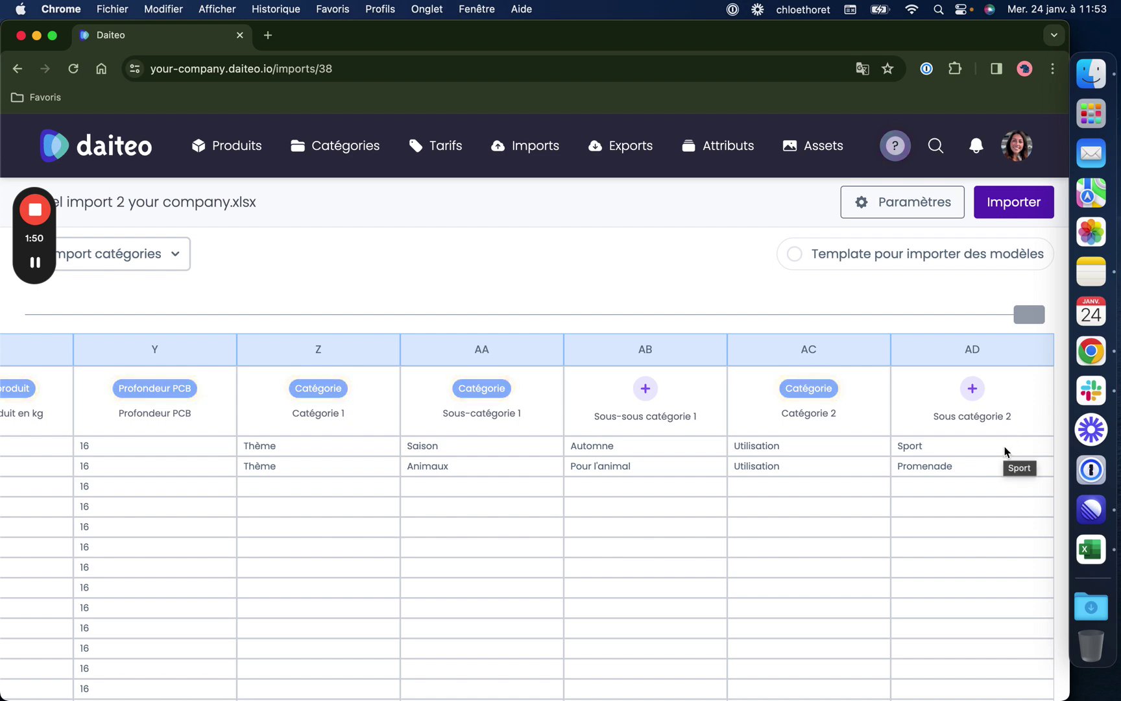
{"action": "scroll", "coordinate": [688, 504], "scroll_direction": "left", "scroll_amount": 3}
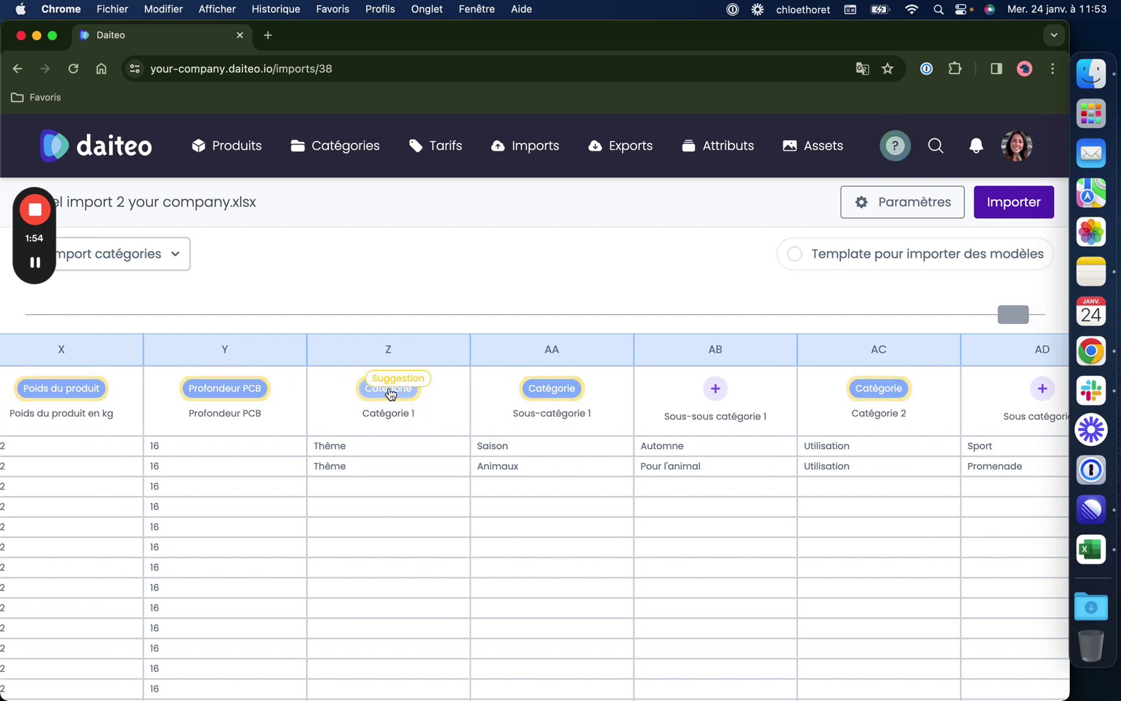
{"action": "left_click", "coordinate": [394, 390]}
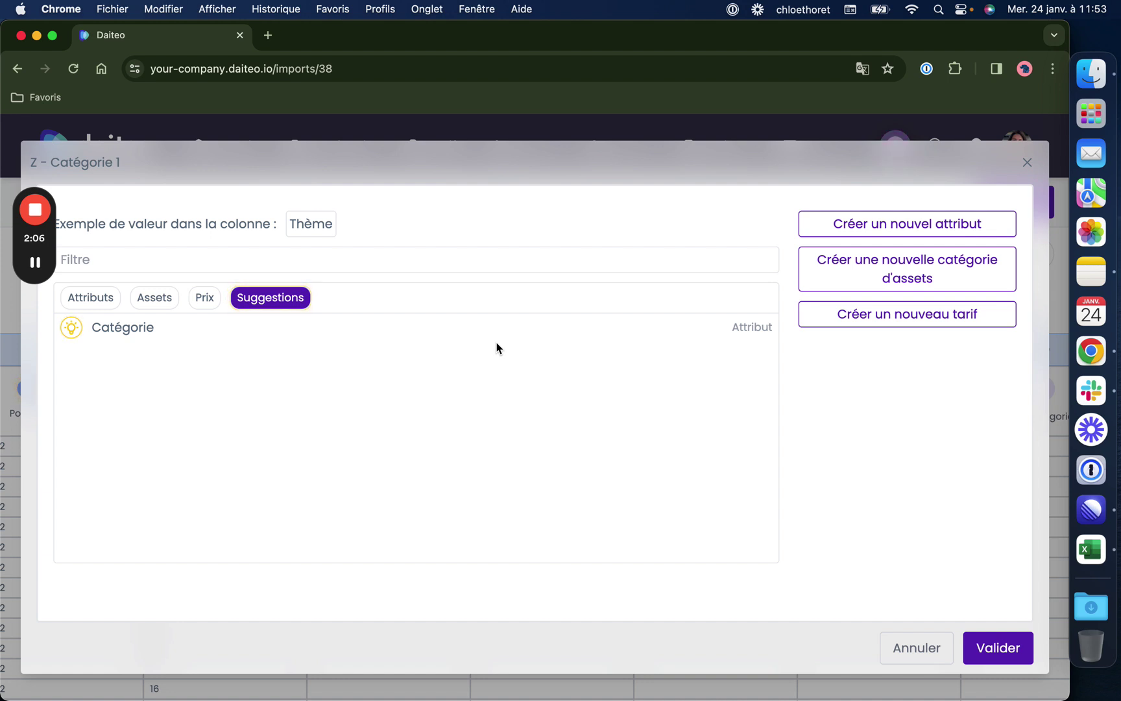
{"action": "left_click", "coordinate": [362, 327]}
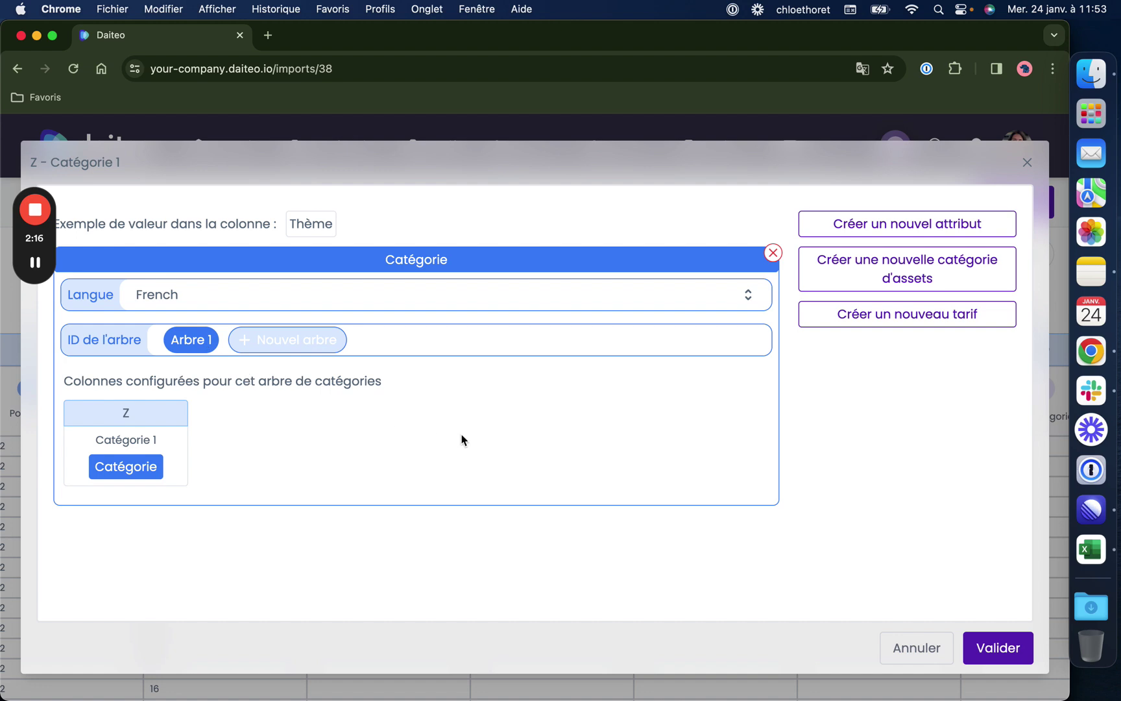
{"action": "left_click", "coordinate": [1002, 649]}
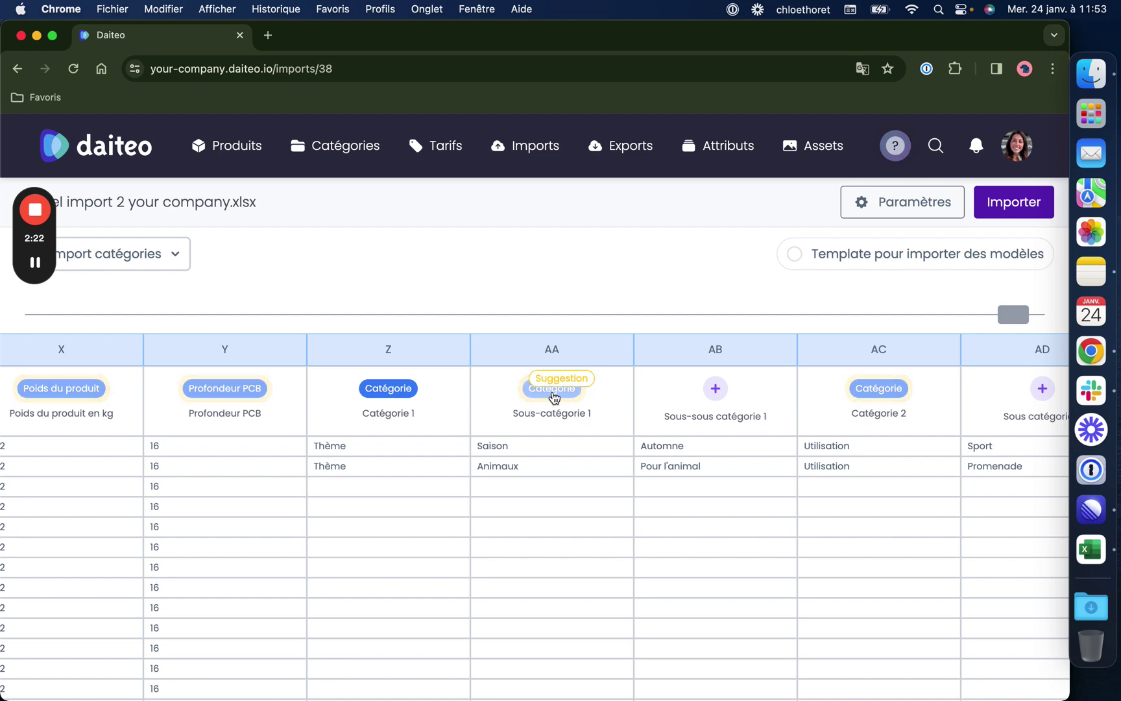
- Map column AA, "Sous-catégorie 1", to the Catégorie attribute in the same tree, "Arbre 1"
{"action": "left_click", "coordinate": [552, 390]}
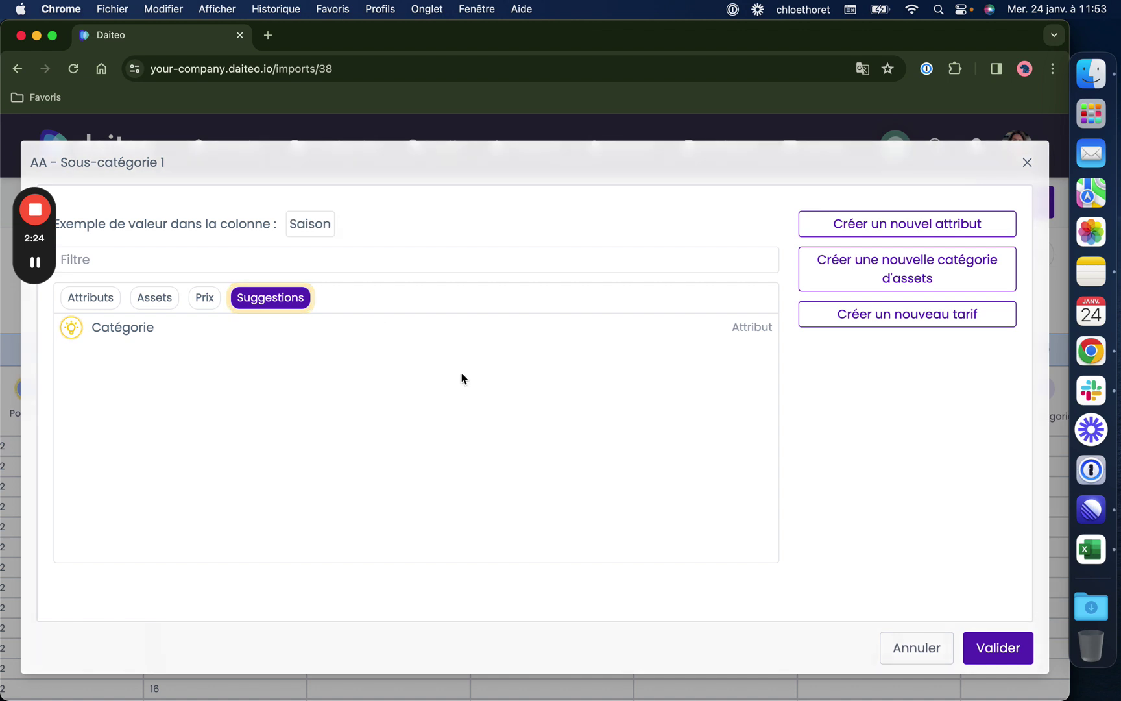
{"action": "left_click", "coordinate": [206, 337]}
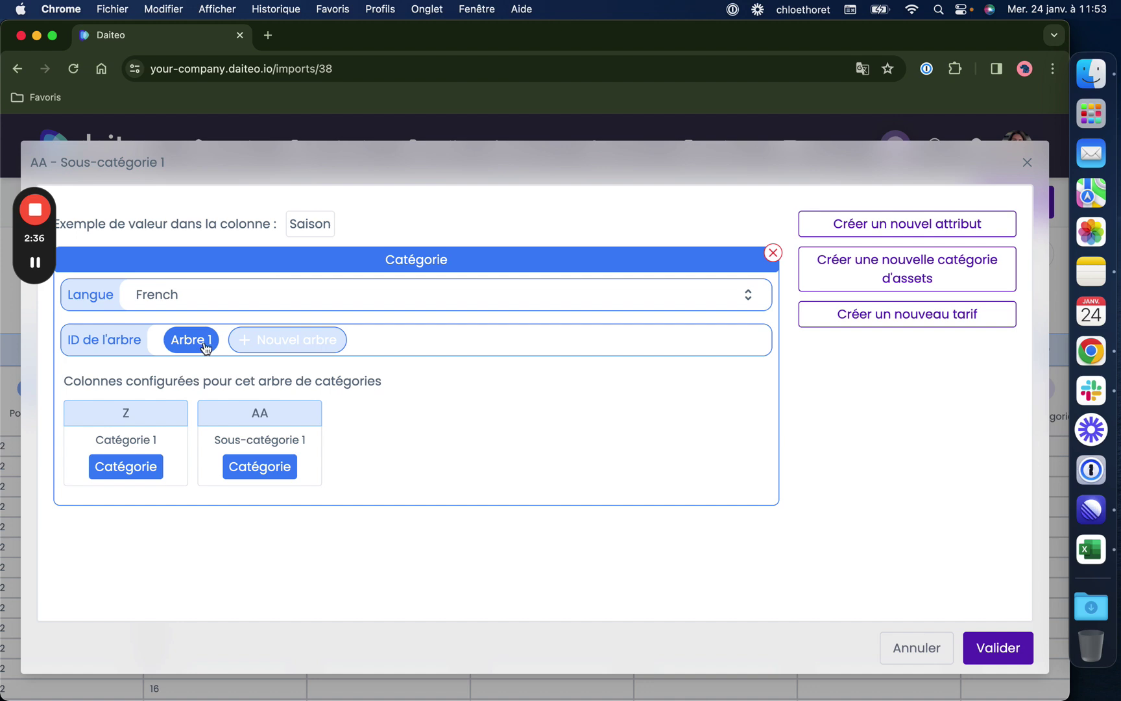
{"action": "left_click", "coordinate": [1025, 650]}
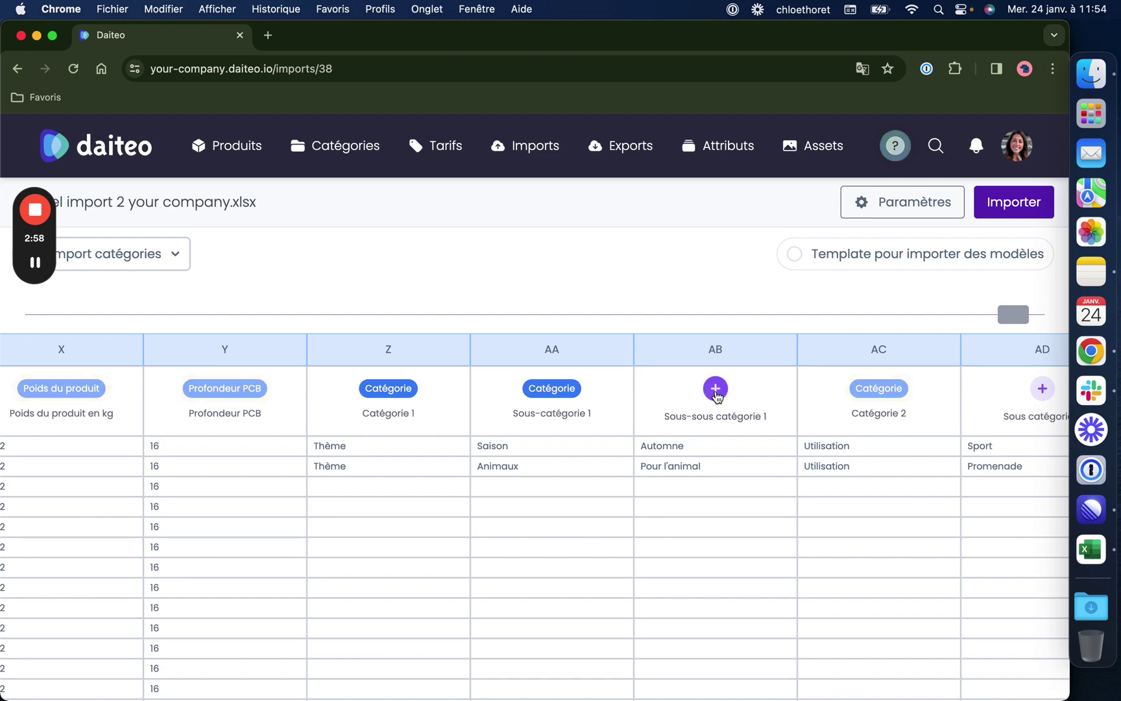
- Map column AB, "Sous-sous catégorie 1", to the Catégorie attribute in tree "Arbre 1", with French as the language
{"action": "left_click", "coordinate": [715, 388]}
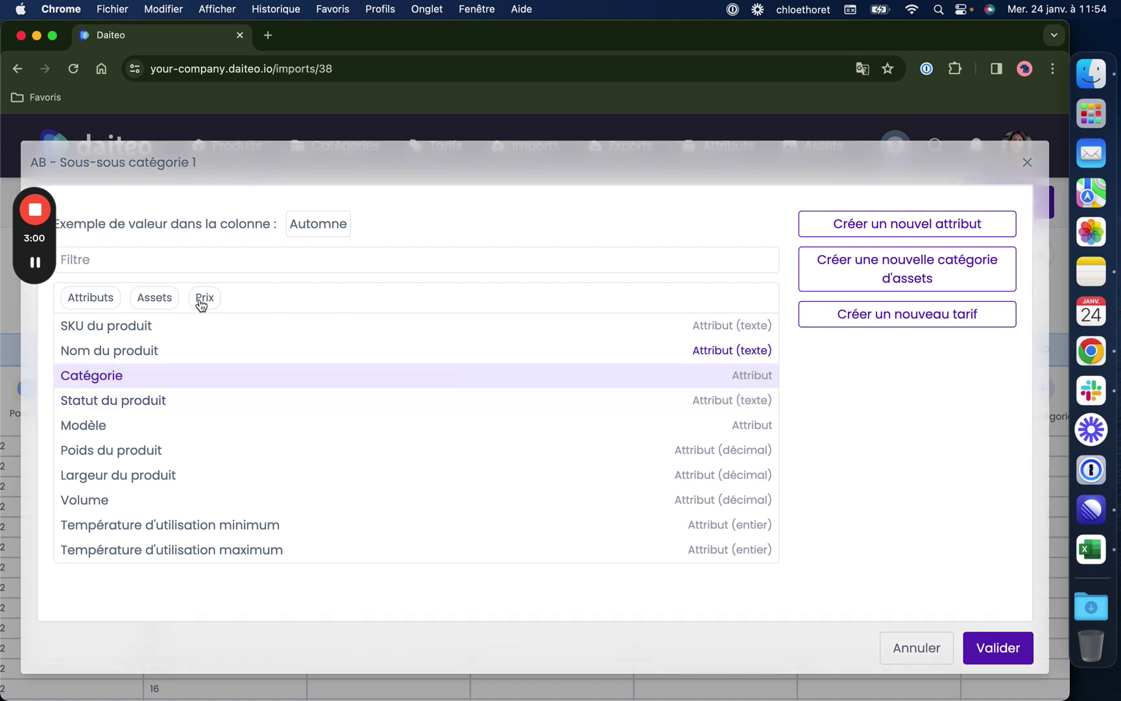
{"action": "left_click", "coordinate": [157, 298]}
{"action": "left_click", "coordinate": [205, 262]}
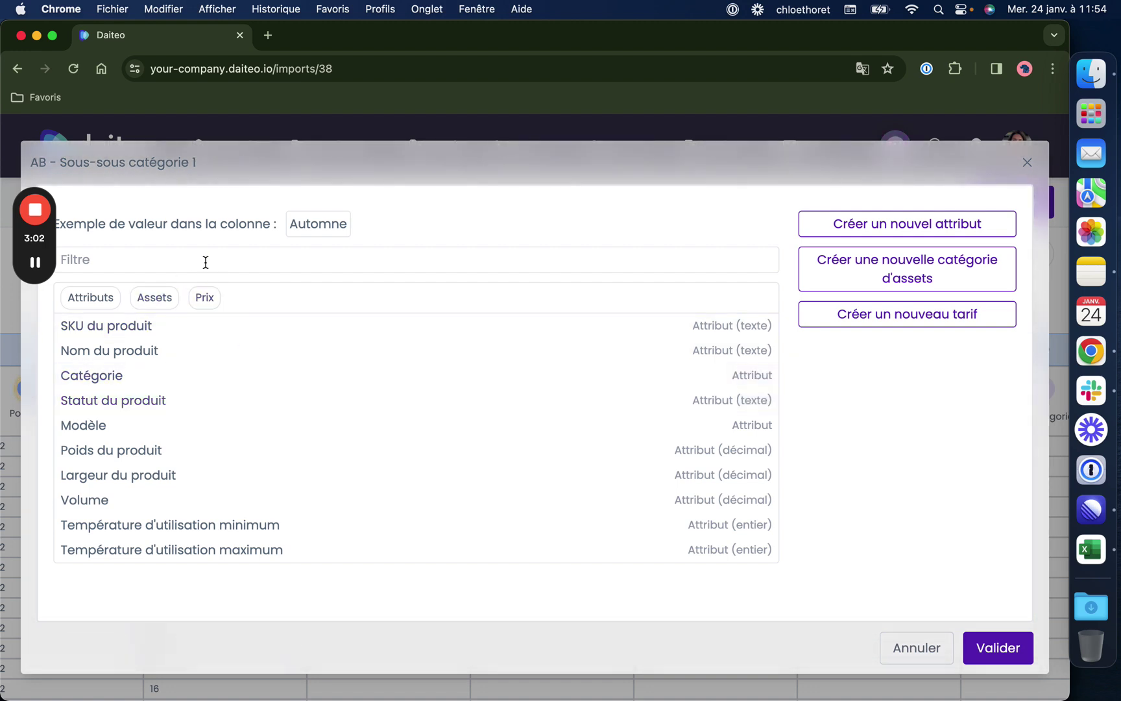
{"action": "left_click", "coordinate": [205, 262]}
{"action": "type", "text": "ca"}
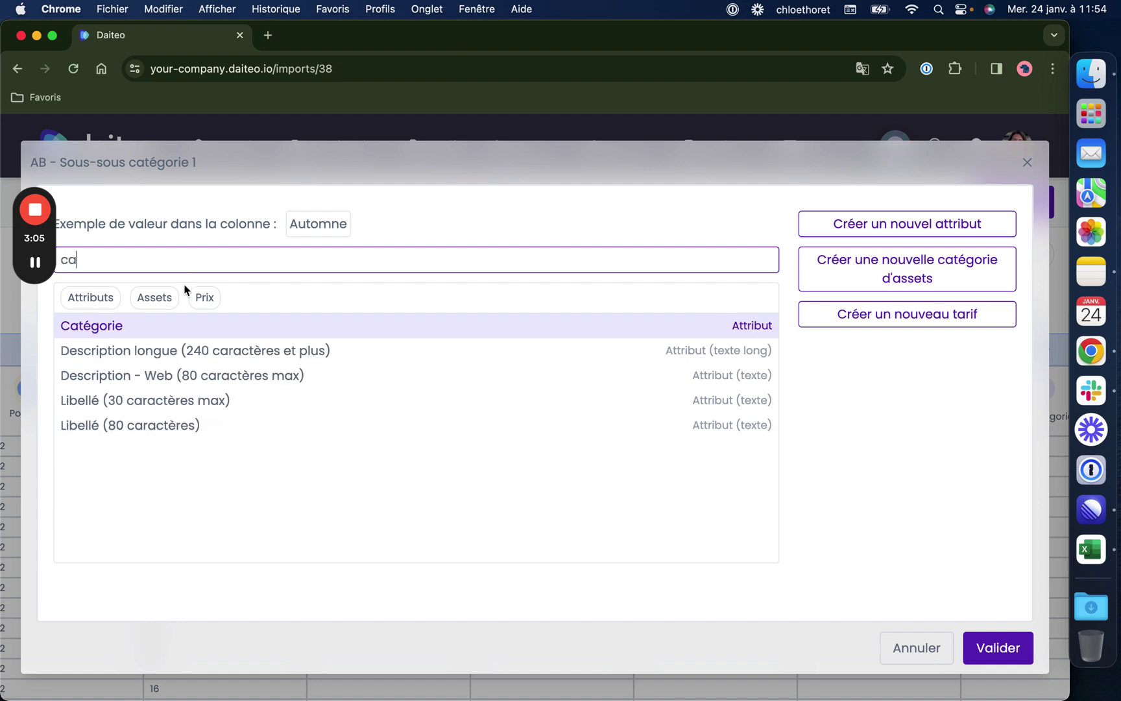
{"action": "left_click", "coordinate": [148, 326]}
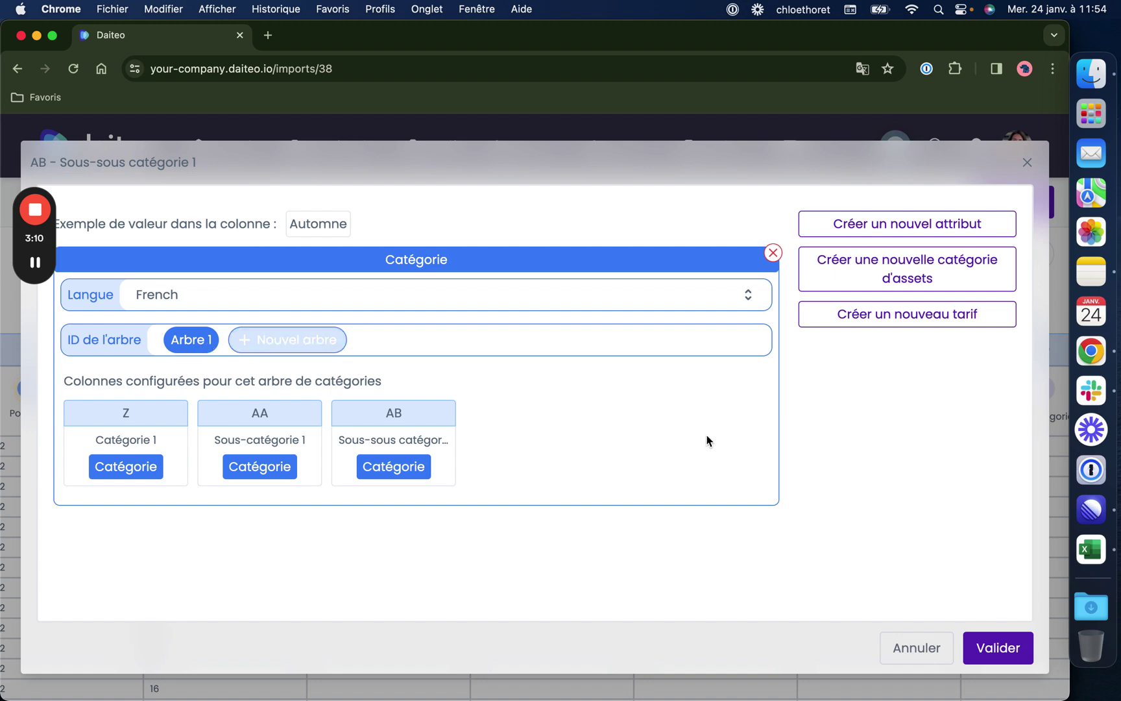
{"action": "left_click", "coordinate": [993, 649]}
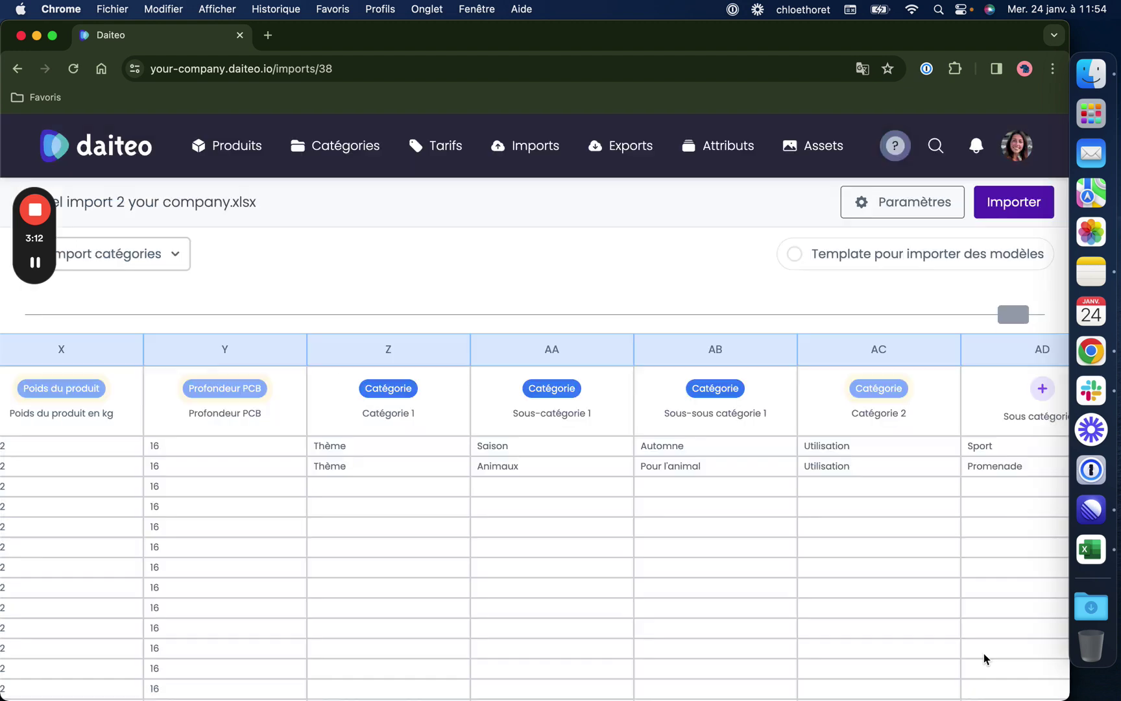
- Map column AC, "Catégorie 2", to the suggested Catégorie attribute in a new tree, "Arbre 2"
{"action": "scroll", "coordinate": [796, 550], "scroll_direction": "right", "scroll_amount": 2}
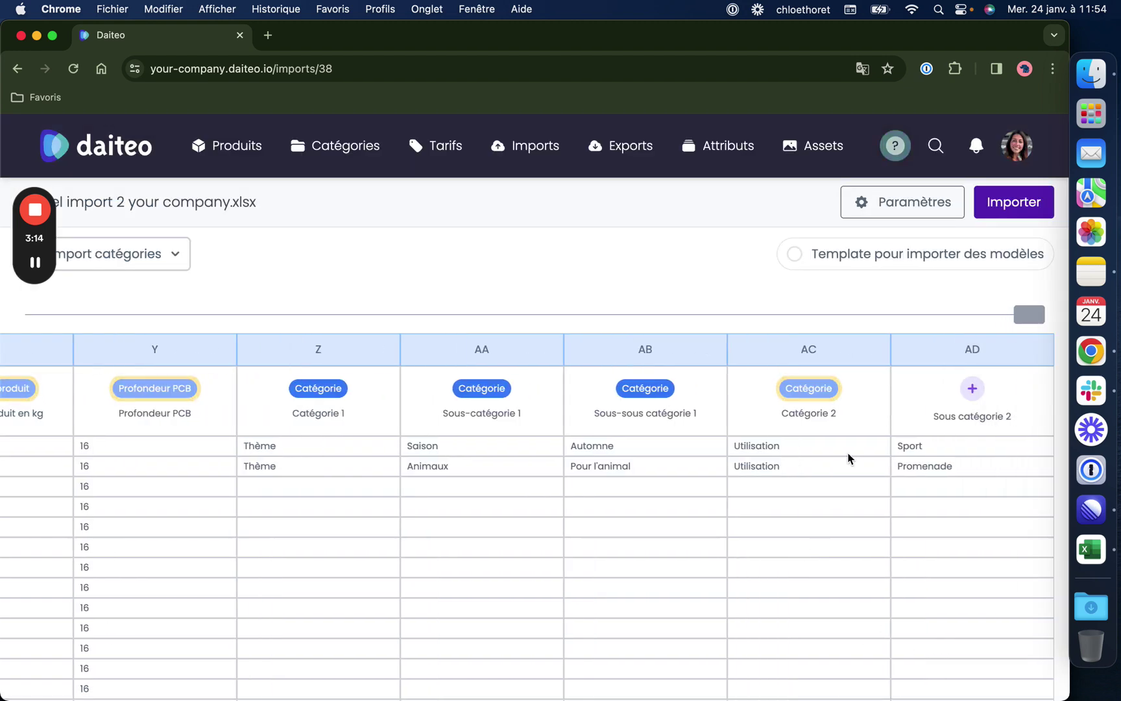
{"action": "left_click", "coordinate": [823, 389]}
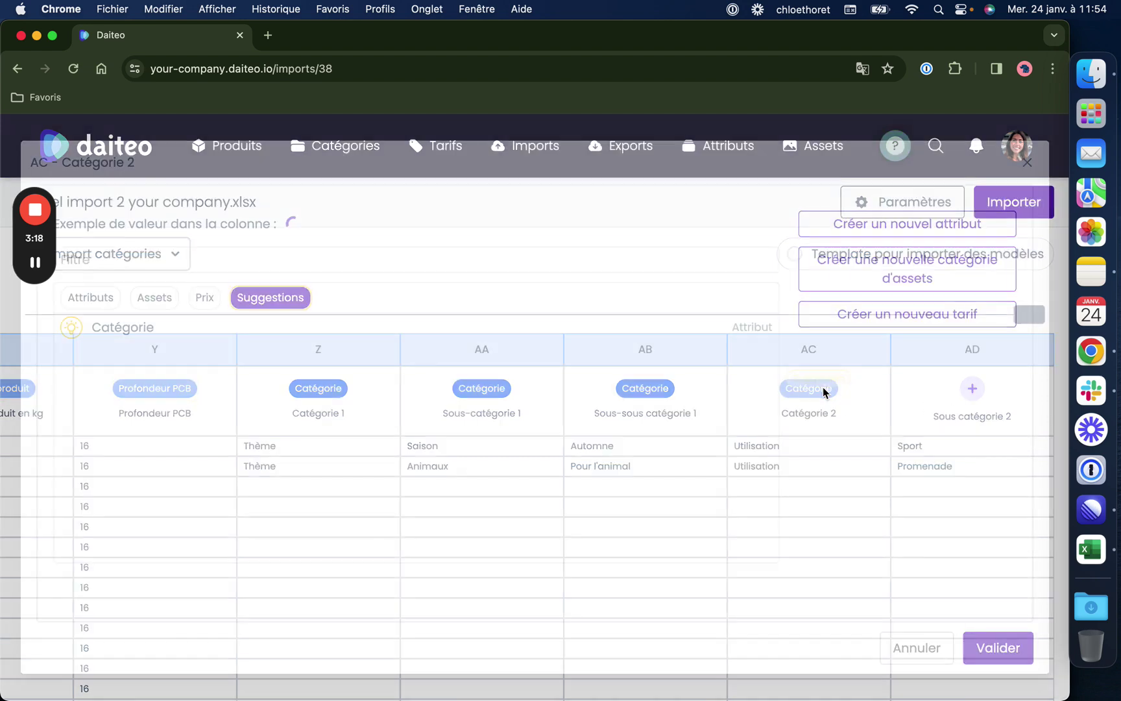
{"action": "left_click", "coordinate": [176, 327]}
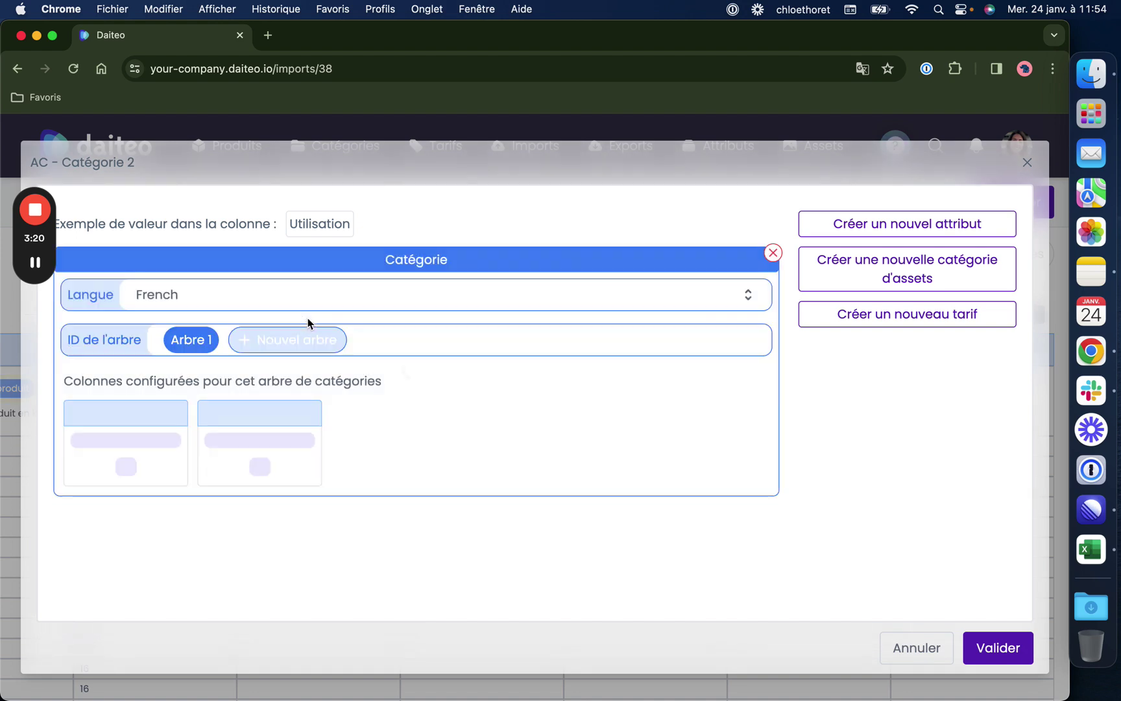
{"action": "left_click", "coordinate": [285, 342]}
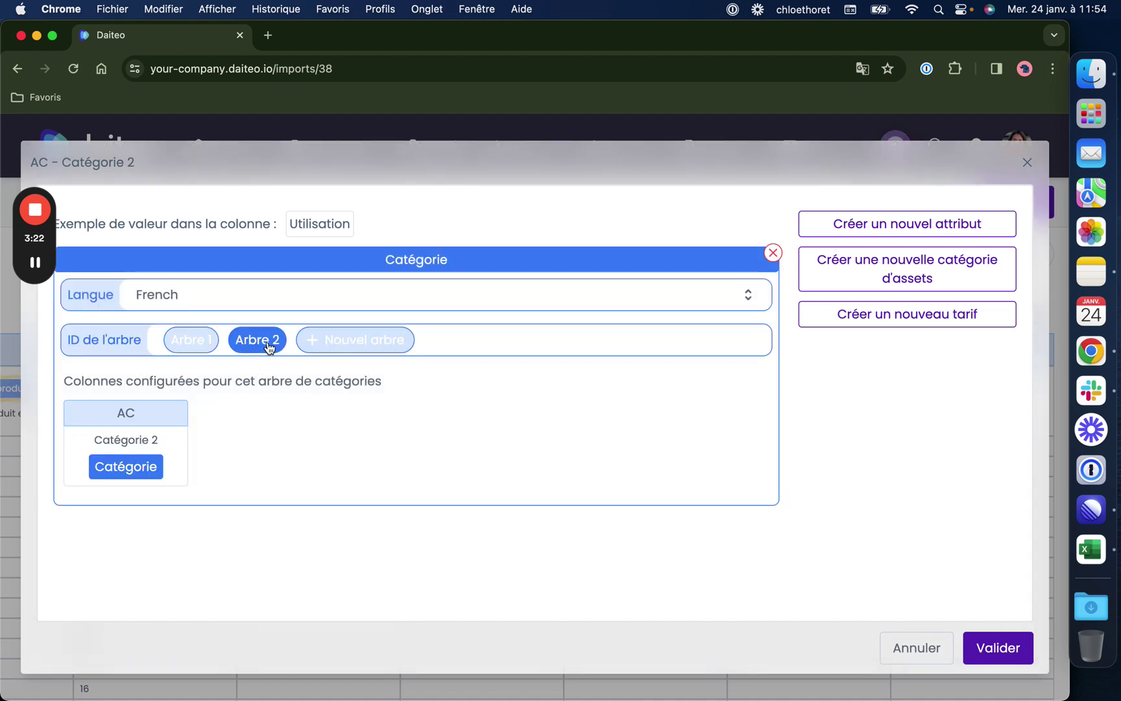
{"action": "left_click", "coordinate": [1024, 647]}
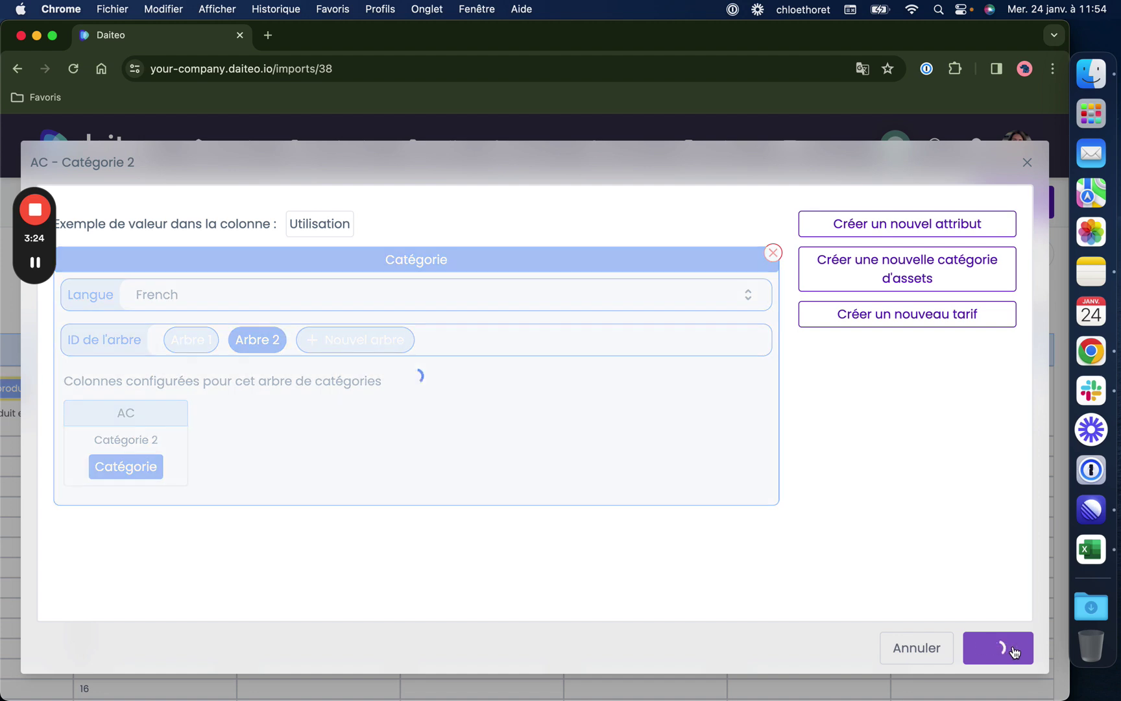
- Map column AD, "Sous catégorie 2", to the Catégorie attribute in the second tree, "Arbre 2"
{"action": "left_click", "coordinate": [961, 407]}
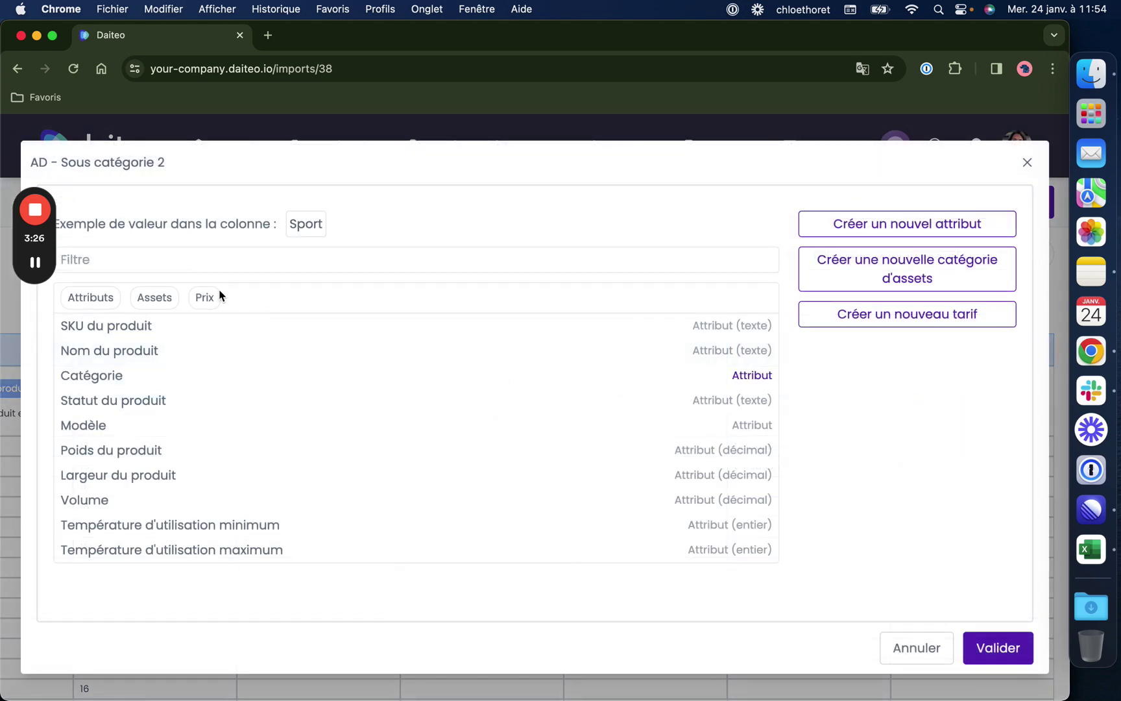
{"action": "left_click", "coordinate": [275, 258]}
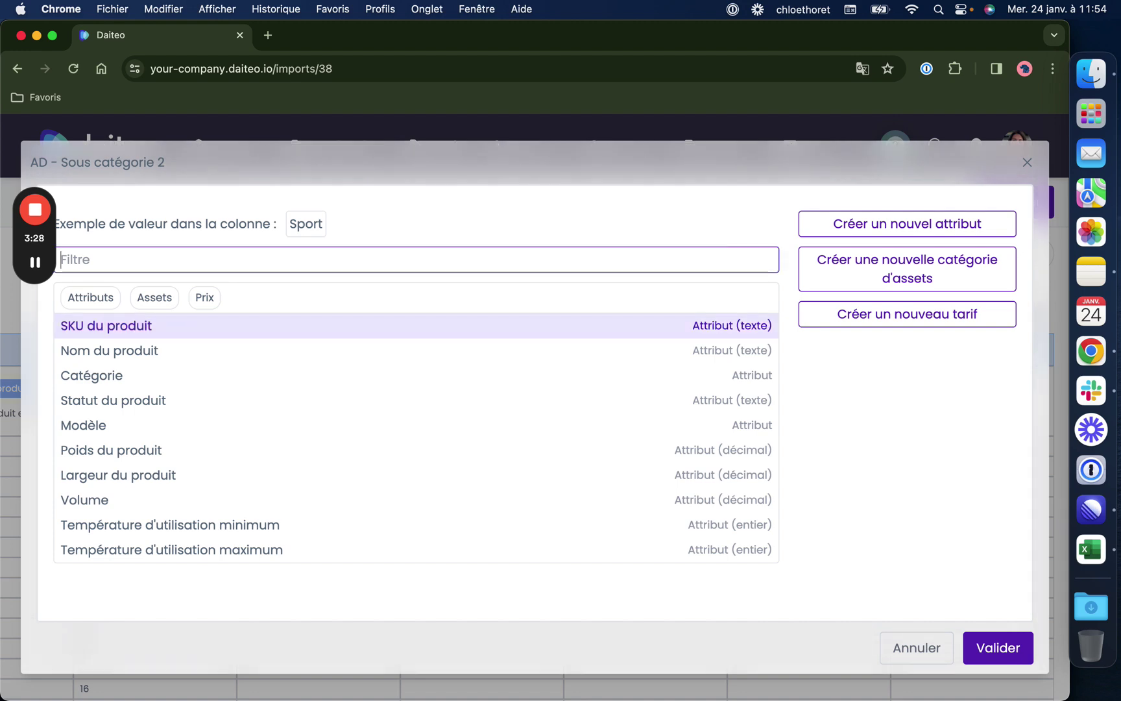
{"action": "type", "text": "cat"}
{"action": "left_click", "coordinate": [166, 329]}
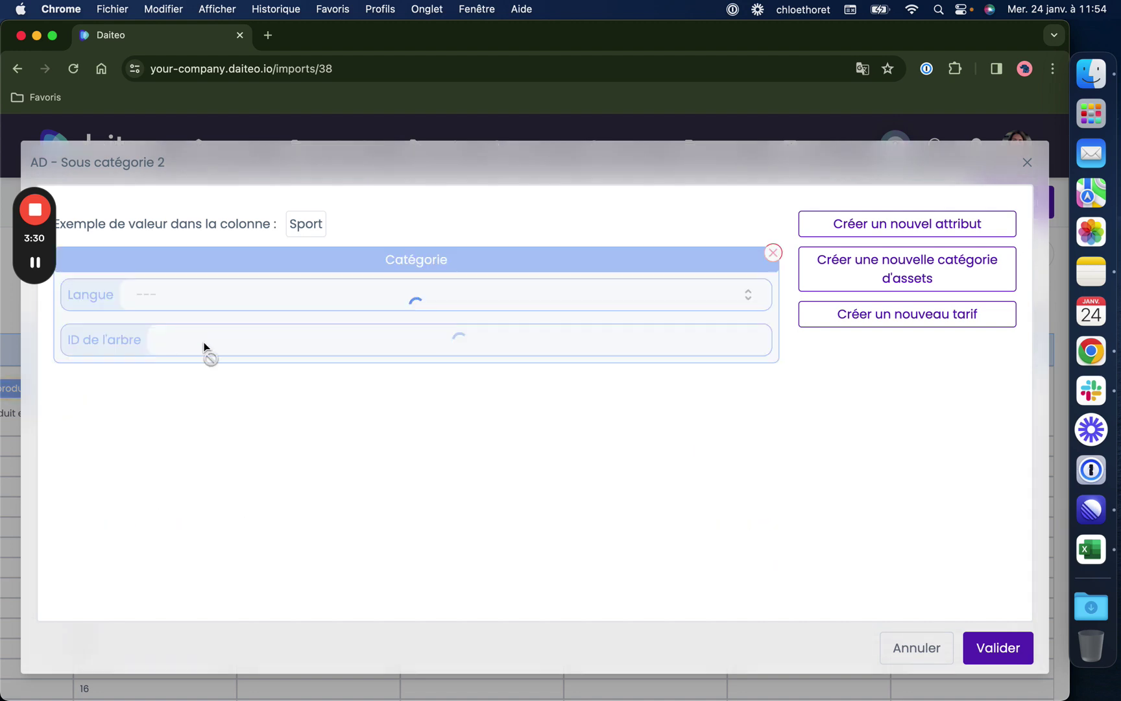
{"action": "left_click", "coordinate": [279, 348]}
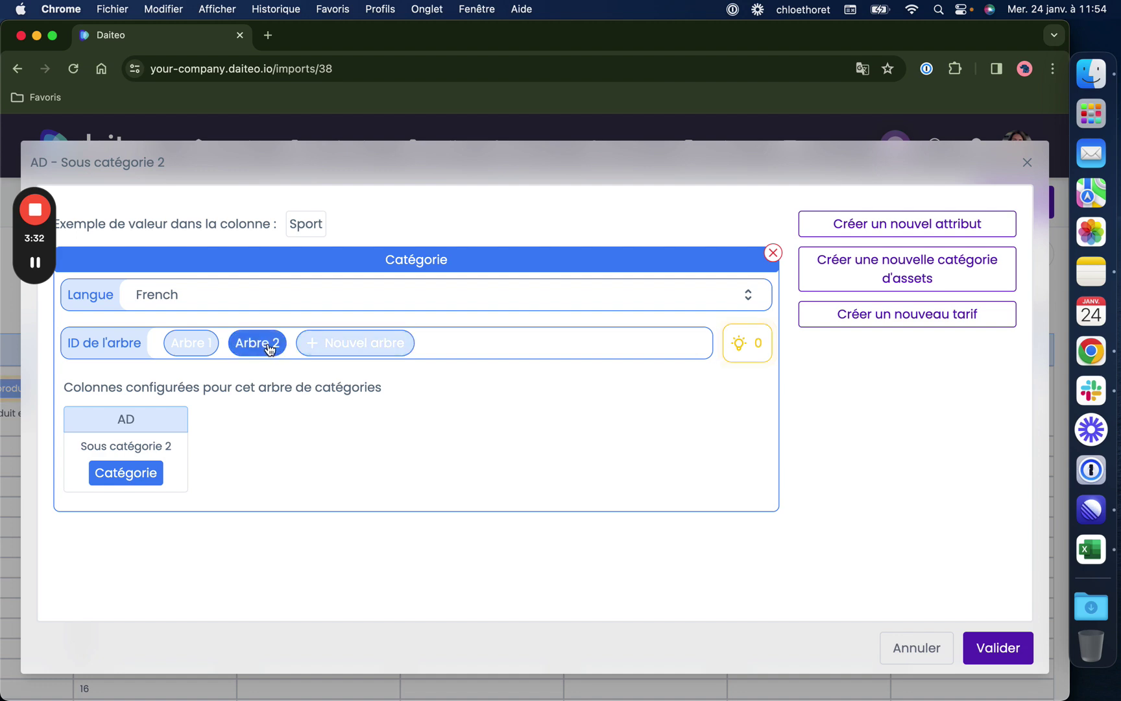
{"action": "left_click", "coordinate": [998, 647]}
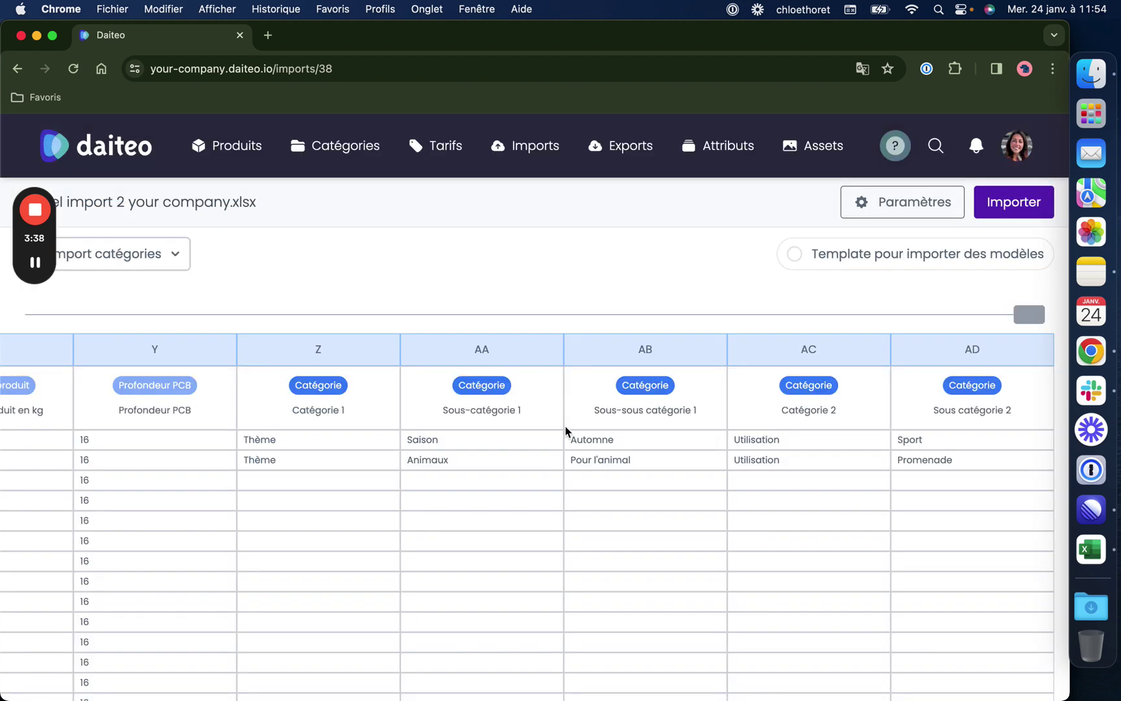
- Highlight the columns of each category tree, Z to AB and AC to AD, and launch the import
{"action": "left_click", "coordinate": [547, 386]}
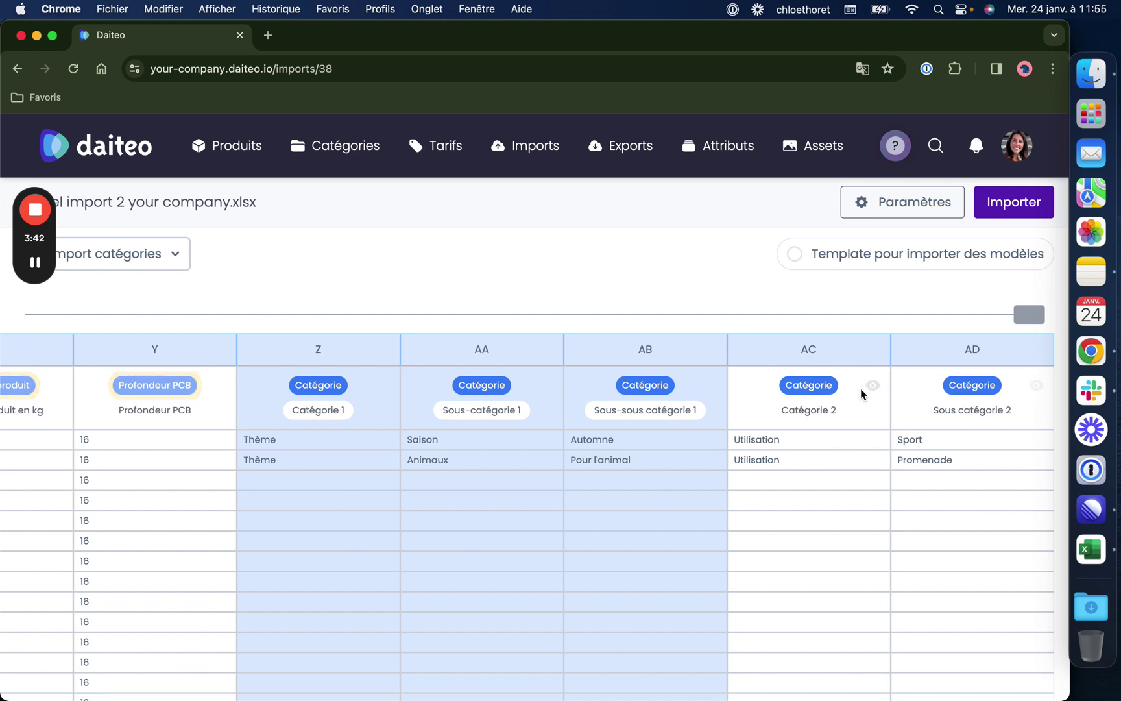
{"action": "left_click", "coordinate": [873, 385]}
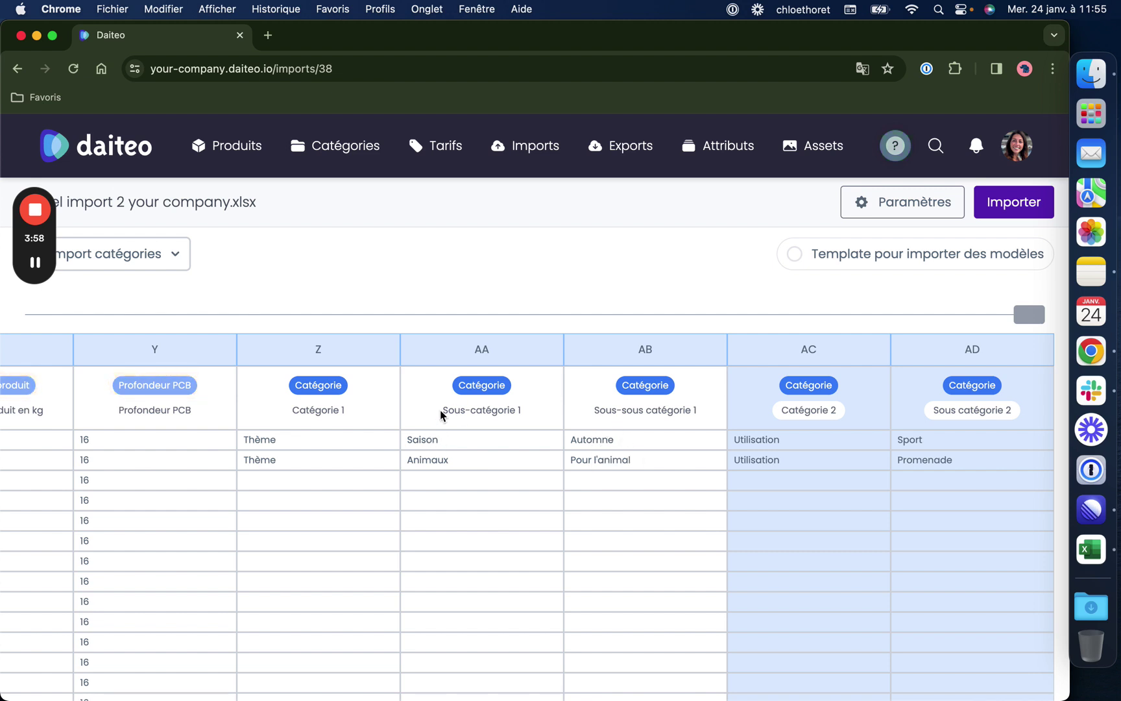
{"action": "left_click", "coordinate": [1008, 207]}
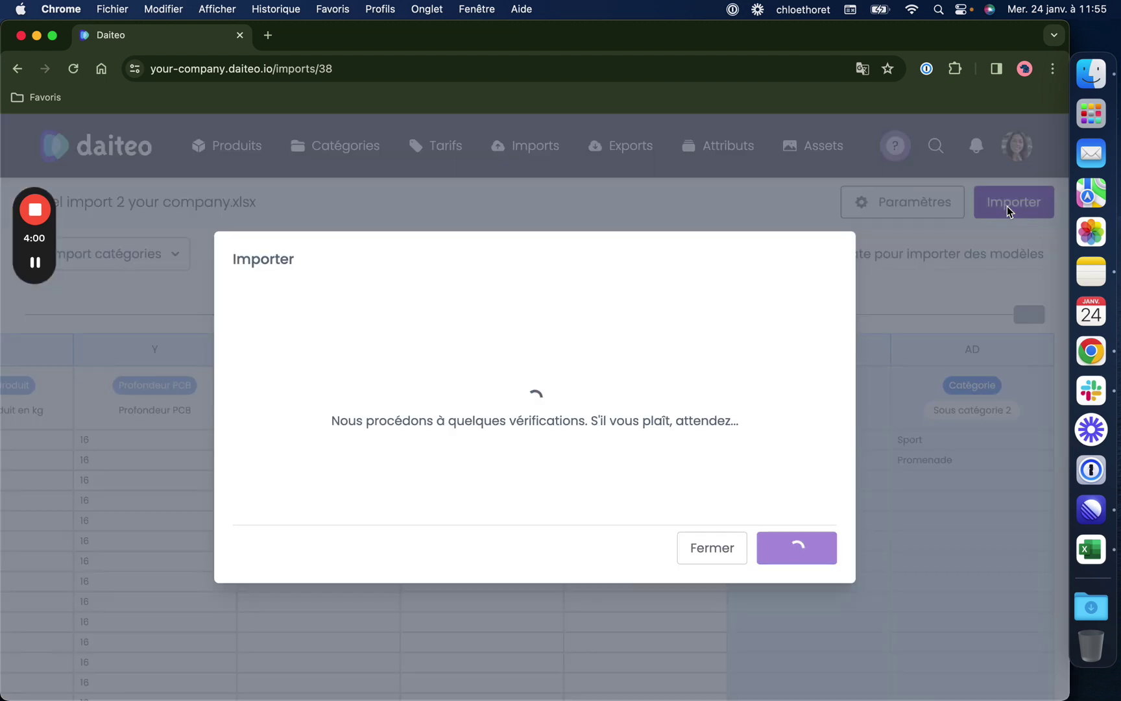
{"action": "left_click", "coordinate": [802, 553]}
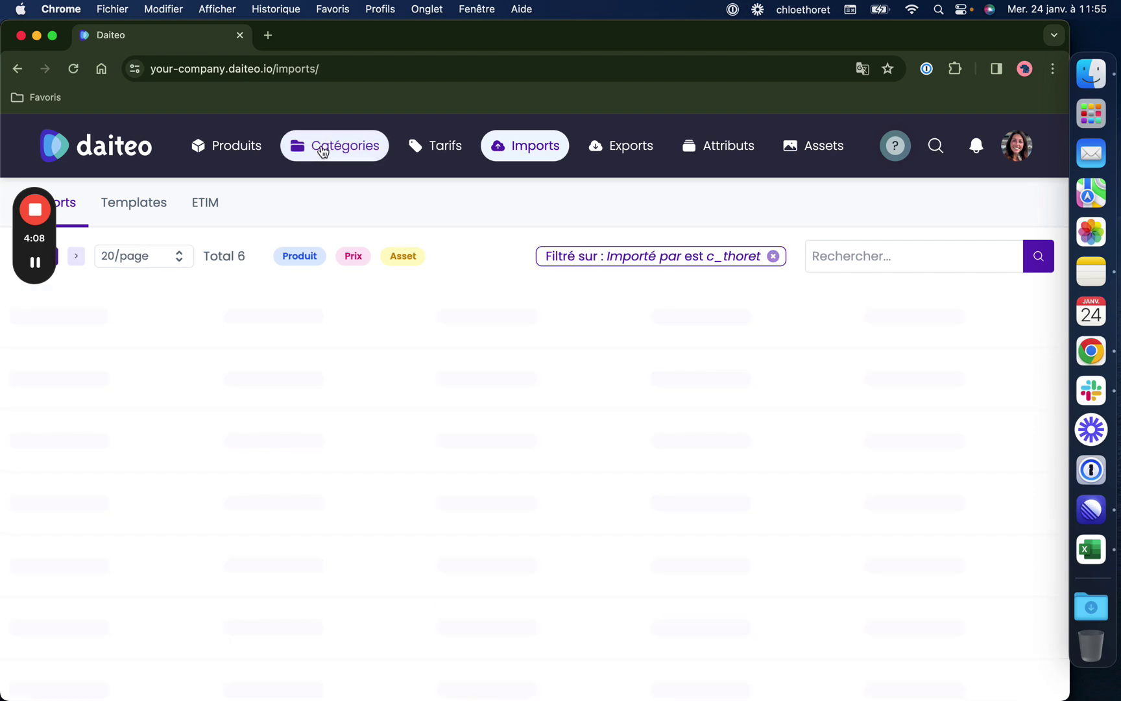
- Open the categories page, reload it once the import is done, and examine the Thème and Utilisation trees
{"action": "left_click", "coordinate": [321, 150]}
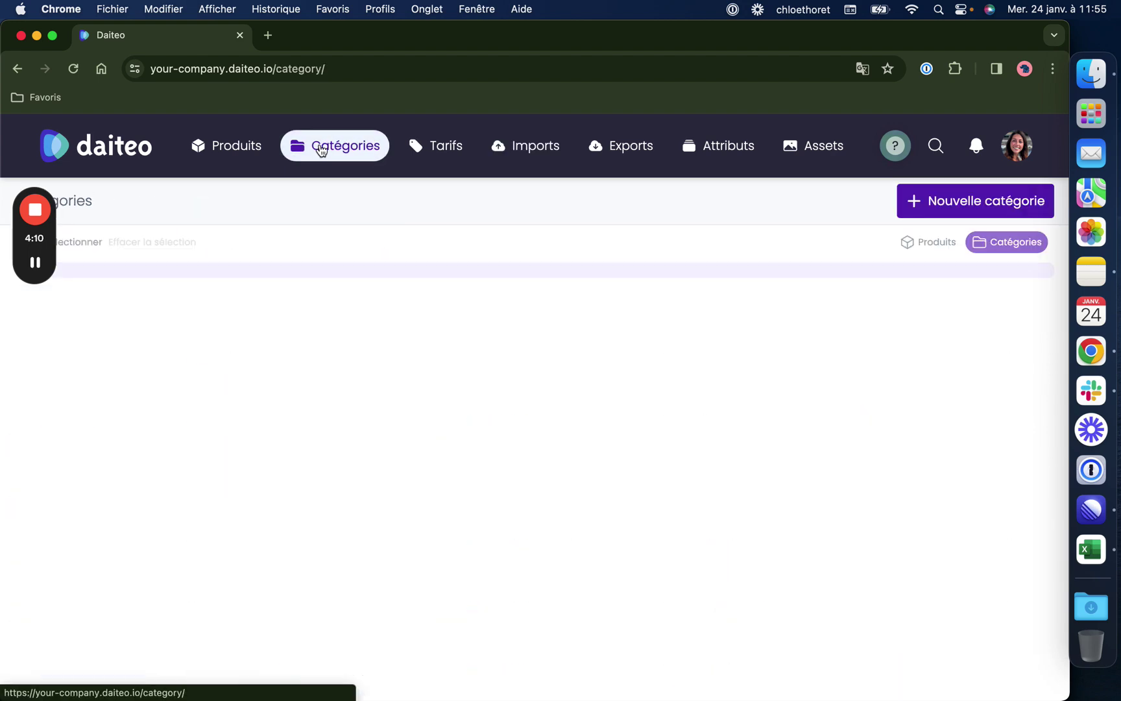
{"action": "scroll", "coordinate": [333, 472], "scroll_direction": "down", "scroll_amount": 3}
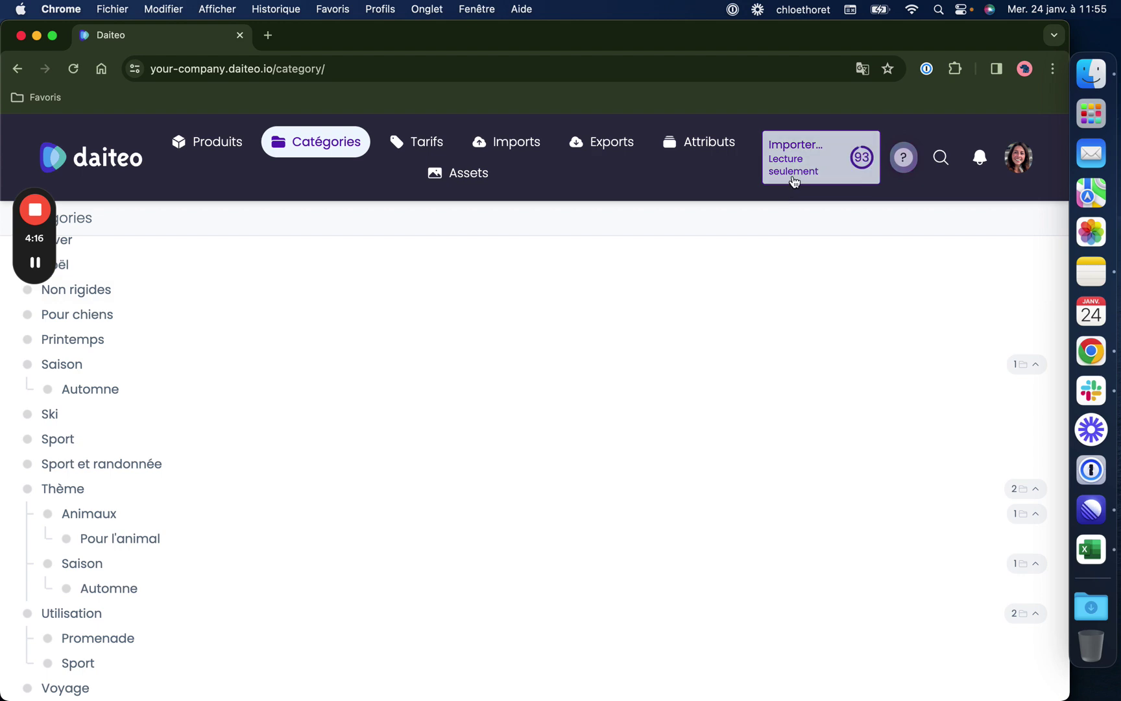
{"action": "left_click", "coordinate": [793, 175]}
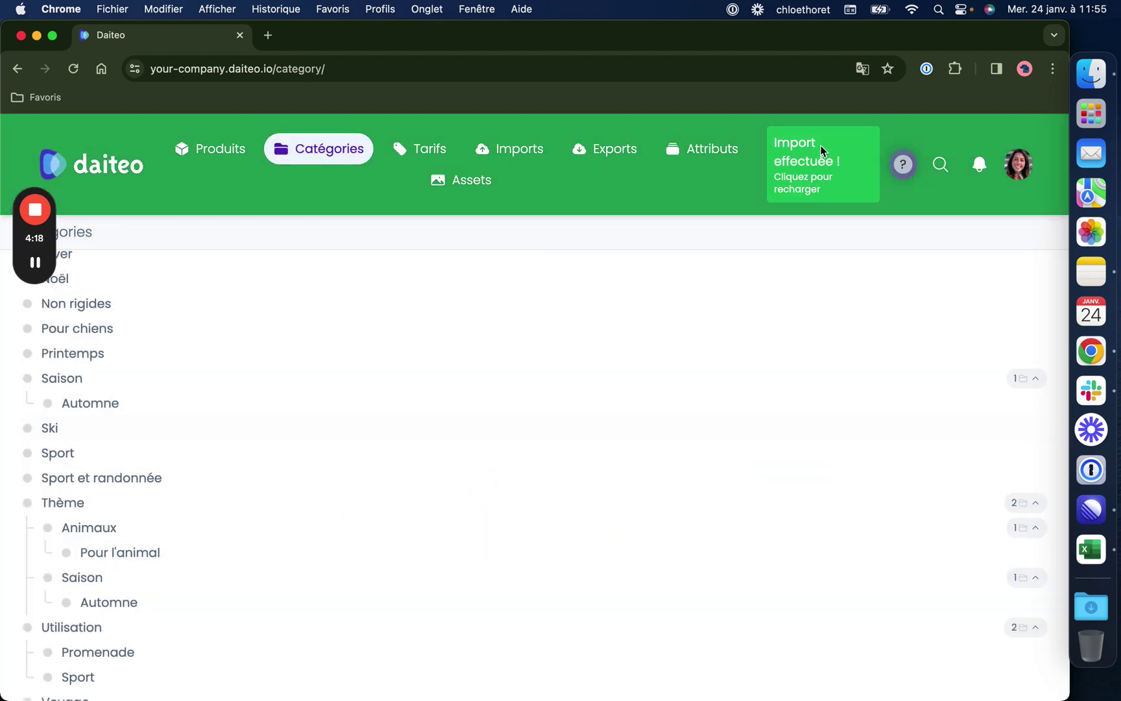
{"action": "left_click", "coordinate": [821, 148]}
{"action": "left_click", "coordinate": [73, 65]}
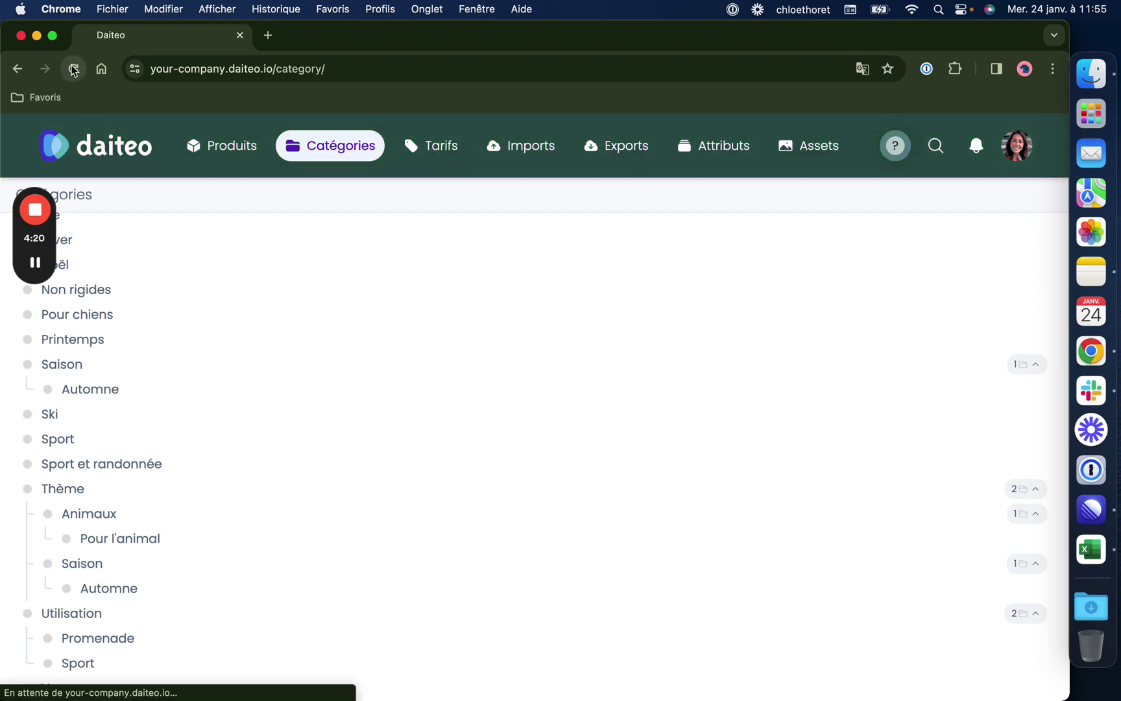
{"action": "scroll", "coordinate": [333, 574], "scroll_direction": "down", "scroll_amount": 5}
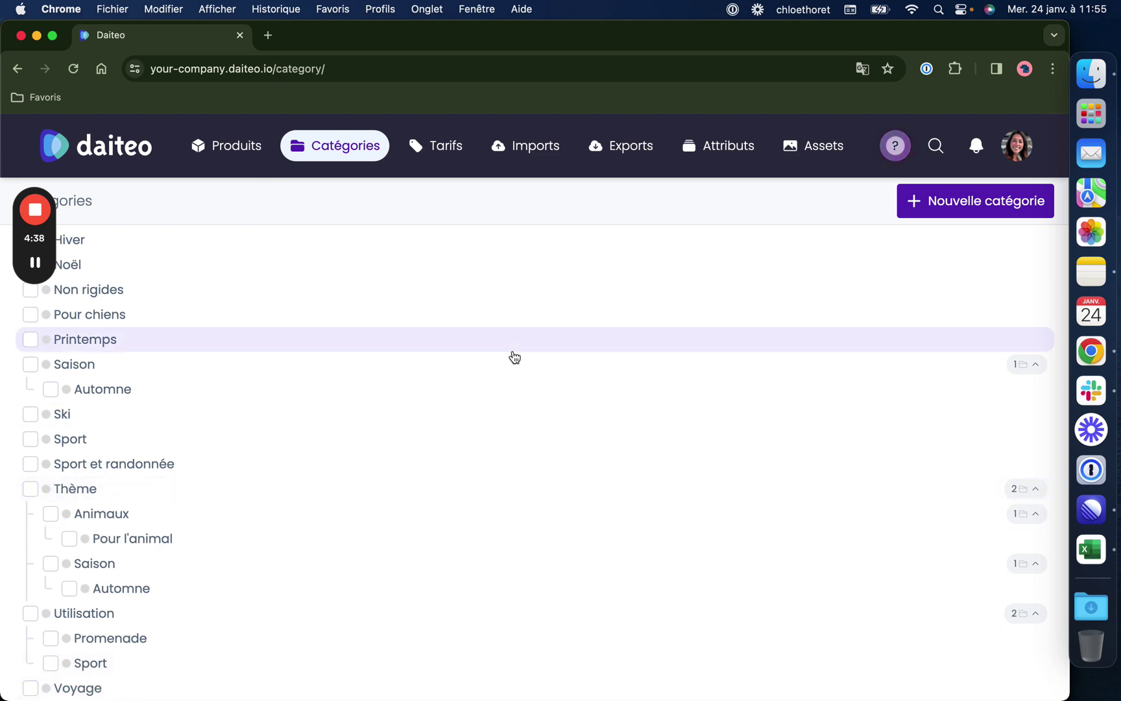
- Switch to Excel and select the SKUs of the two categorised products, cells A2 to A3
{"action": "left_click", "coordinate": [1092, 549]}
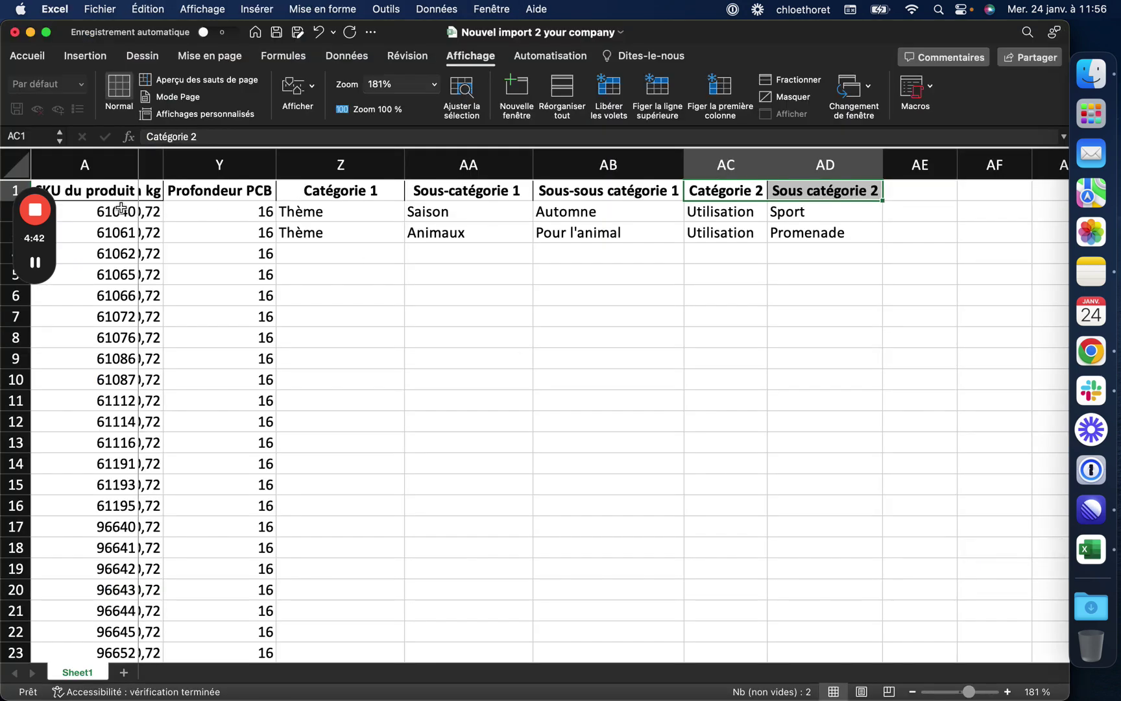
{"action": "left_click_drag", "start_coordinate": [122, 209], "coordinate": [117, 233]}
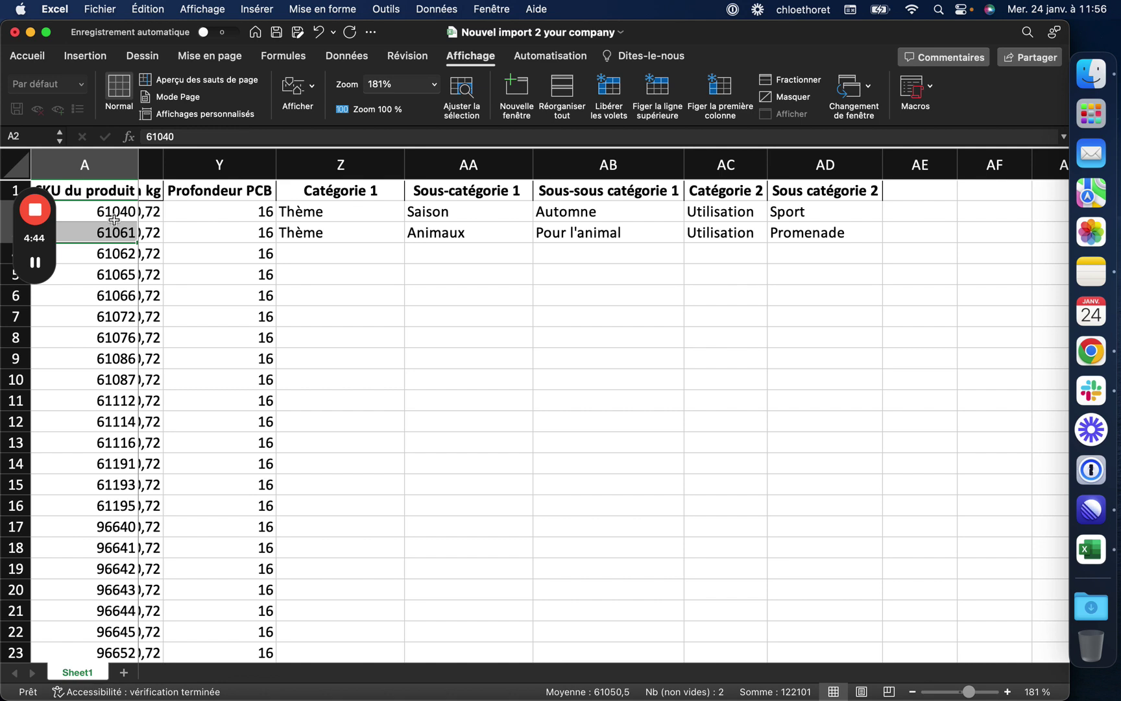